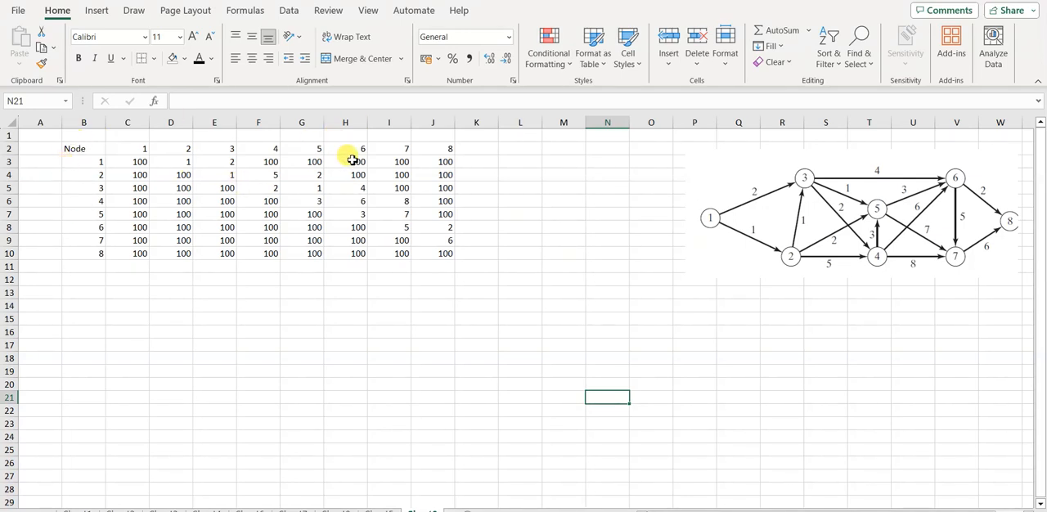
# Step: Examine the distance matrix entries for nodes 1 and 3 against the arcs in the network diagram
pyautogui.click(95, 164)
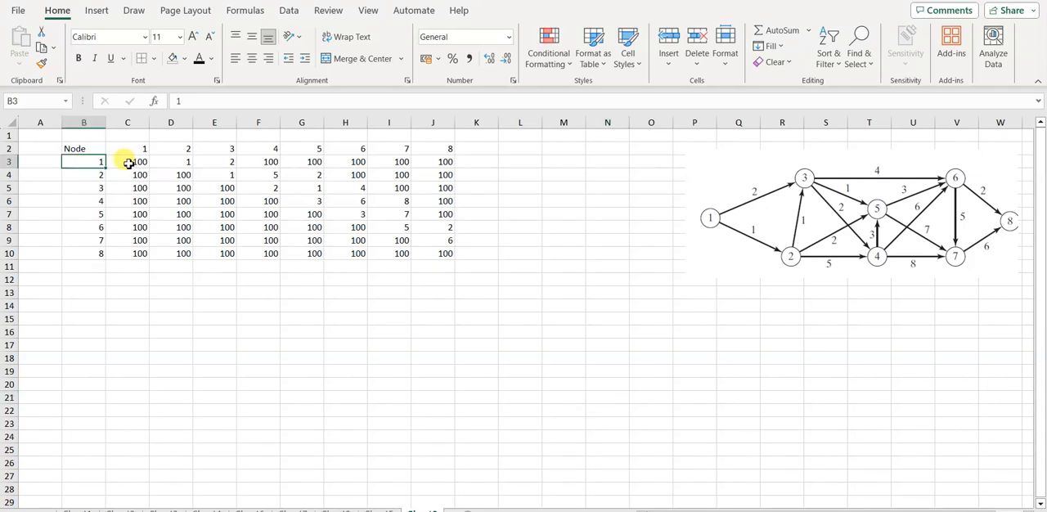
pyautogui.click(131, 163)
pyautogui.press('Right')
pyautogui.press('Right')
pyautogui.press('Right')
pyautogui.press('Right')
pyautogui.press('Right')
pyautogui.press('Right')
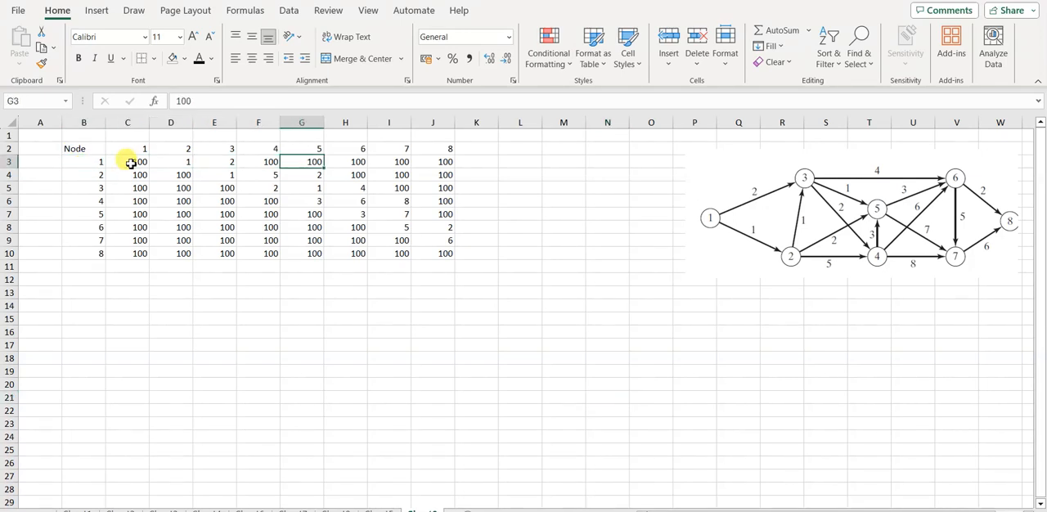
pyautogui.press('Right')
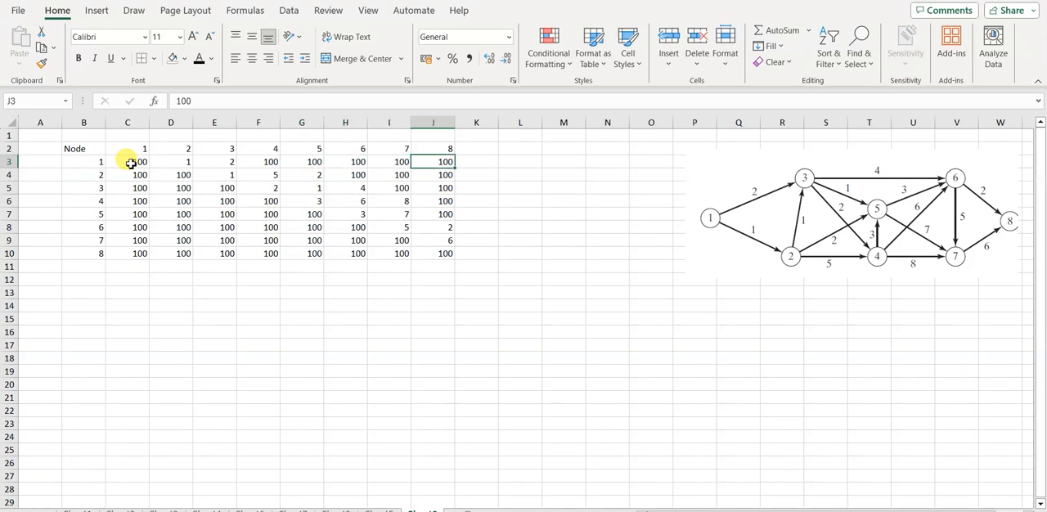
pyautogui.click(136, 162)
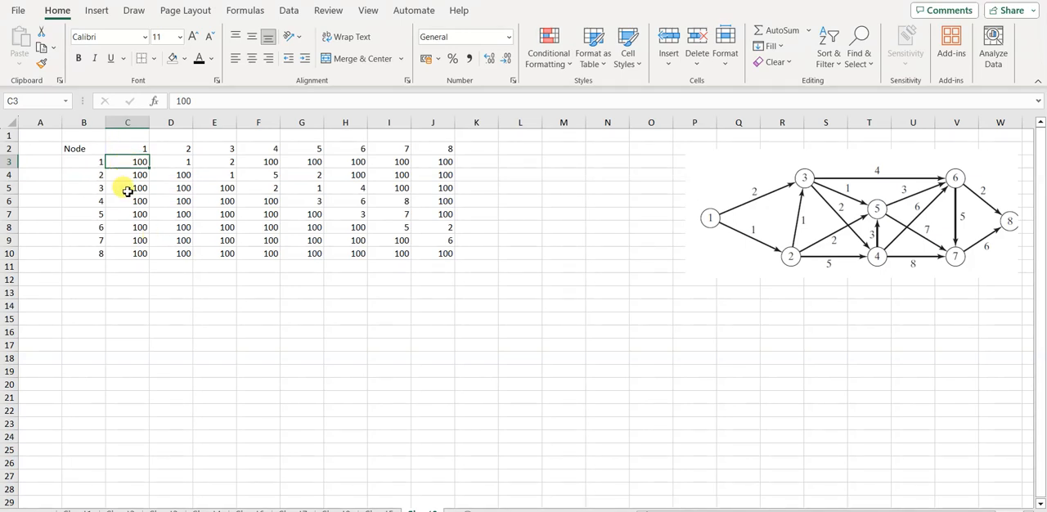
pyautogui.press('Right')
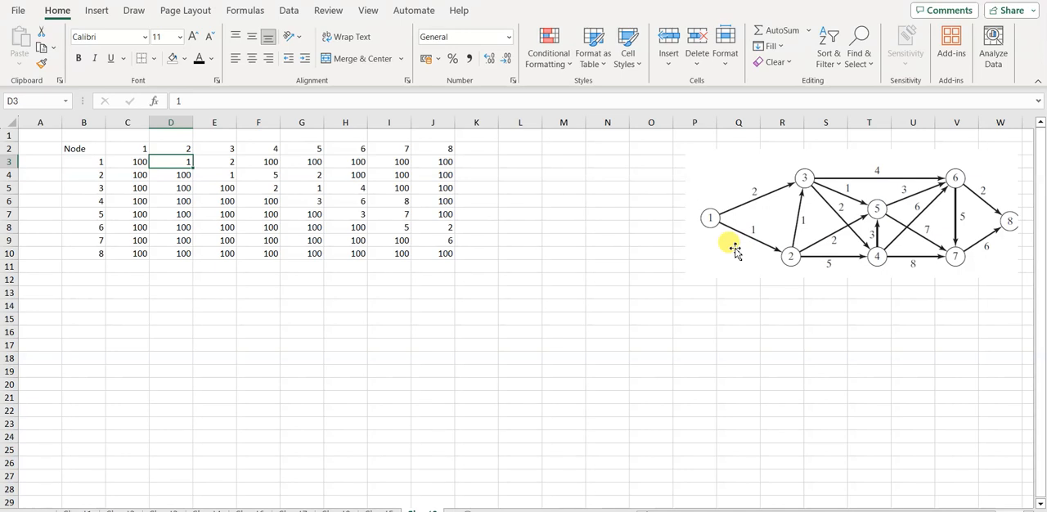
pyautogui.press('Right')
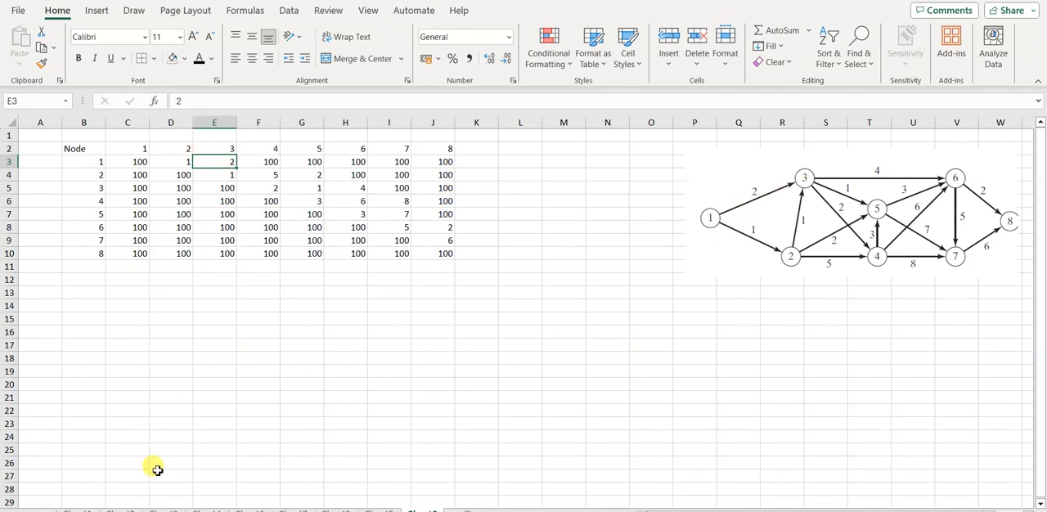
pyautogui.press('Right')
pyautogui.press('Down')
pyautogui.press('Down')
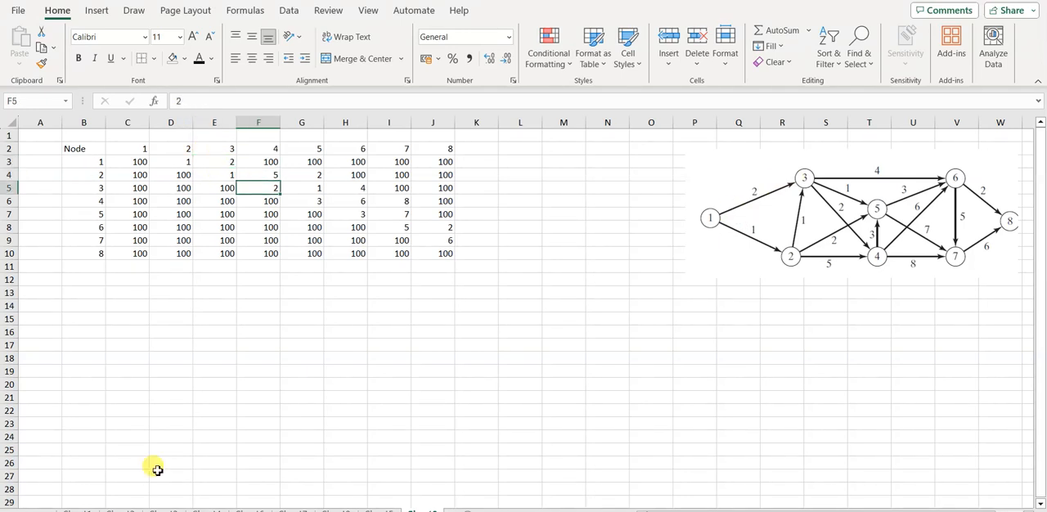
pyautogui.press('Right')
pyautogui.press('Right')
pyautogui.press('Right')
pyautogui.press('Right')
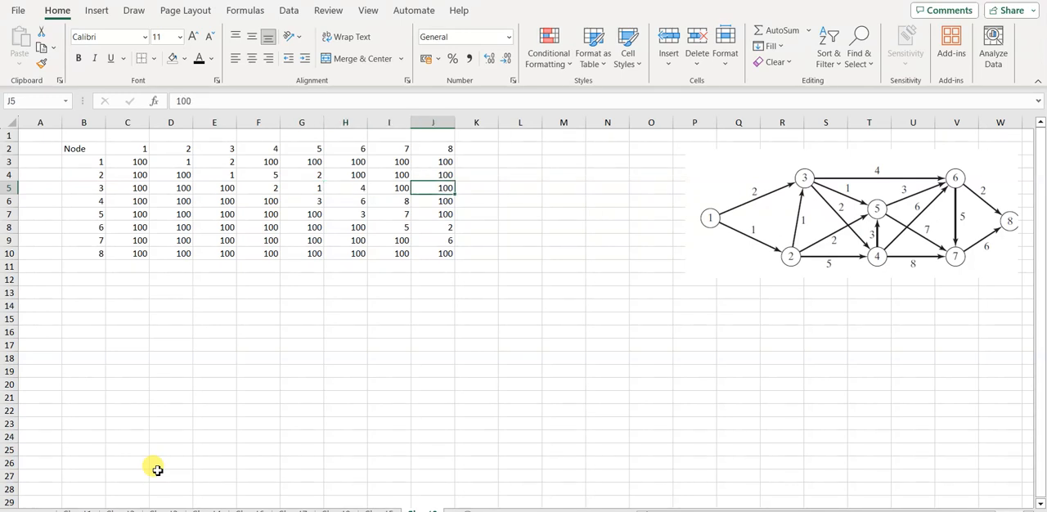
# Step: Copy the whole node distance matrix B2:J10 and paste it below, starting at cell B15
pyautogui.click(73, 151)
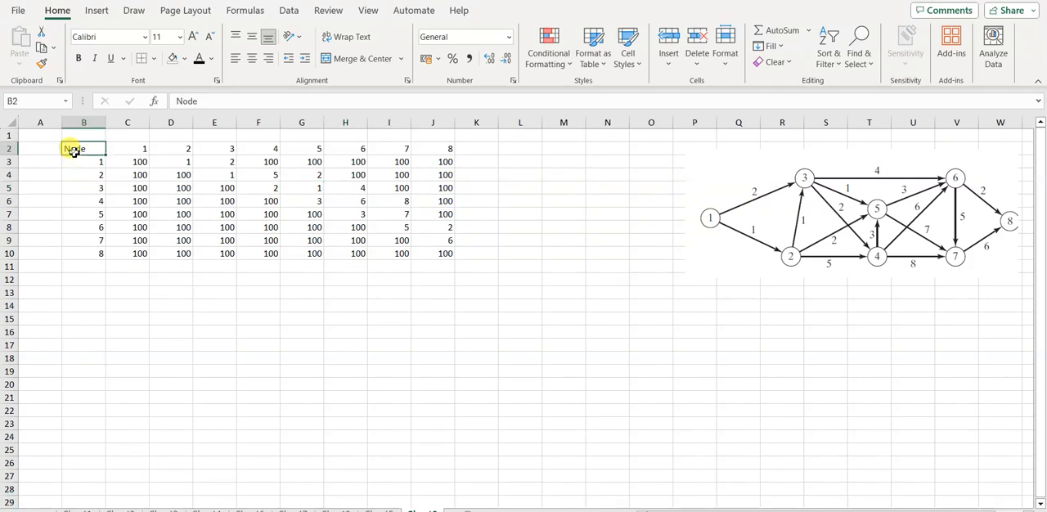
pyautogui.hotkey('shift', 'Right')
pyautogui.hotkey('shift', 'Right')
pyautogui.hotkey('shift', 'Right')
pyautogui.hotkey('shift', 'Right')
pyautogui.hotkey('shift', 'Right')
pyautogui.hotkey('shift', 'Right')
pyautogui.hotkey('shift', 'Right')
pyautogui.hotkey('shift', 'Right')
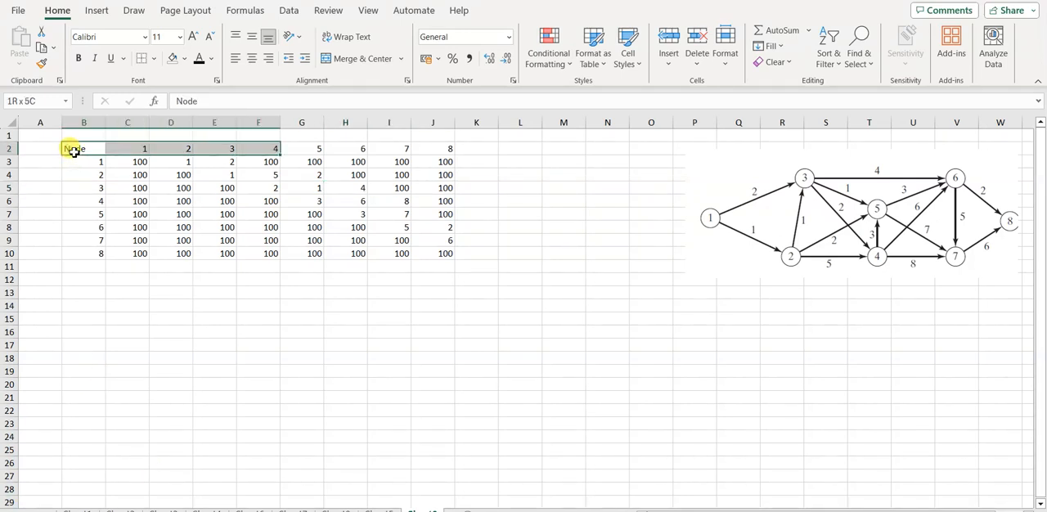
pyautogui.hotkey('shift', 'Down')
pyautogui.hotkey('shift', 'Down')
pyautogui.hotkey('shift', 'Down')
pyautogui.hotkey('shift', 'Down')
pyautogui.hotkey('shift', 'Down')
pyautogui.hotkey('shift', 'Down')
pyautogui.hotkey('shift', 'Down')
pyautogui.hotkey('shift', 'Down')
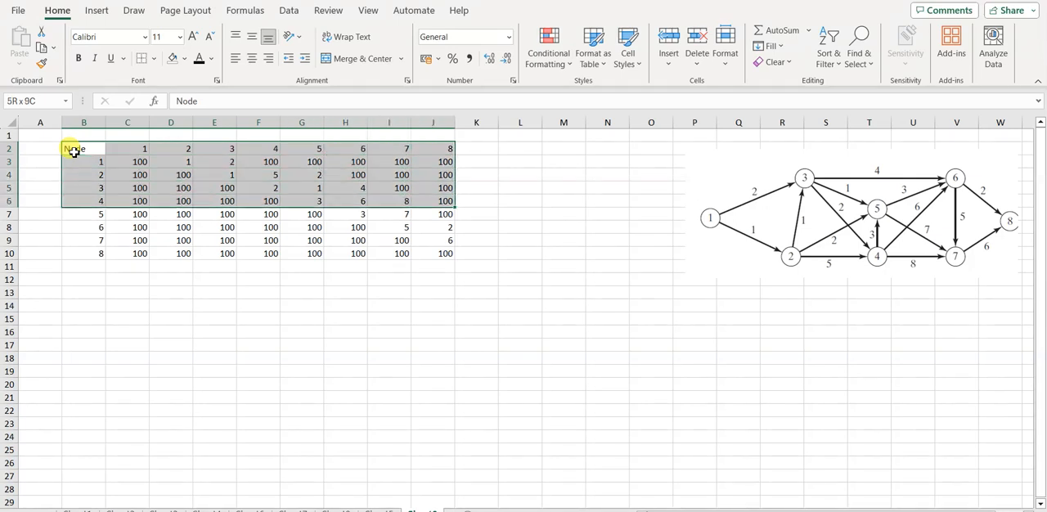
pyautogui.hotkey('ctrl', 'c')
pyautogui.click(82, 308)
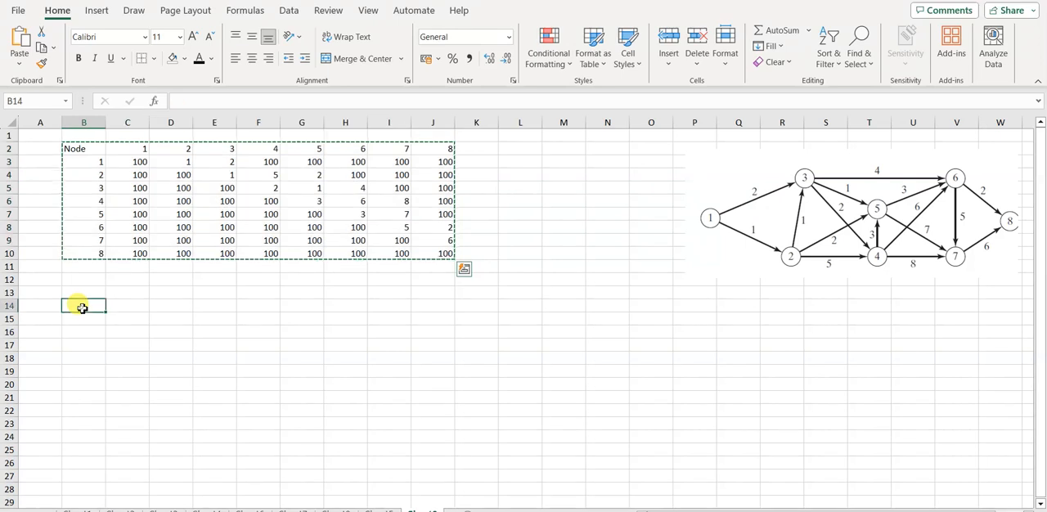
pyautogui.press('Down')
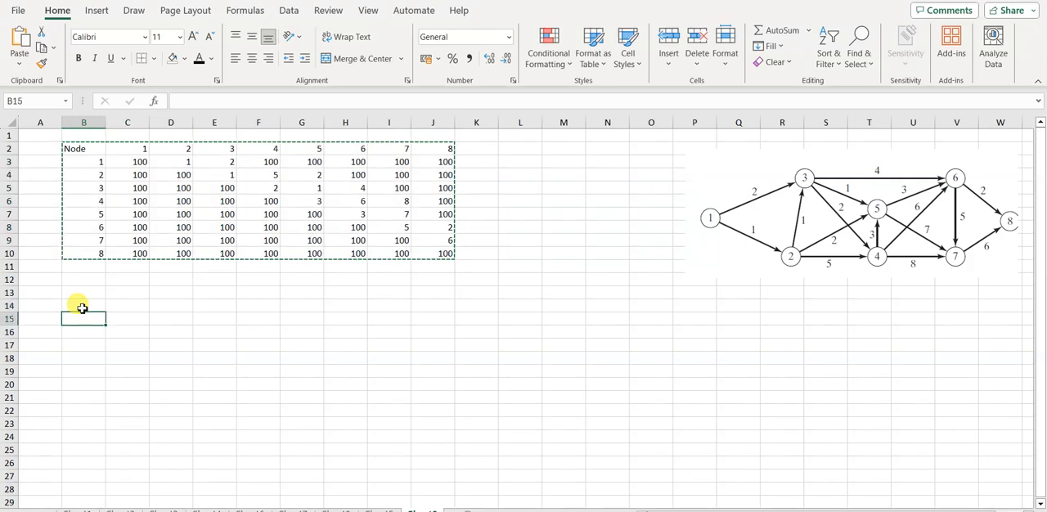
pyautogui.hotkey('ctrl', 'v')
# Step: Clear the copied distances in C16:J23, keeping only the node headings
pyautogui.click(129, 332)
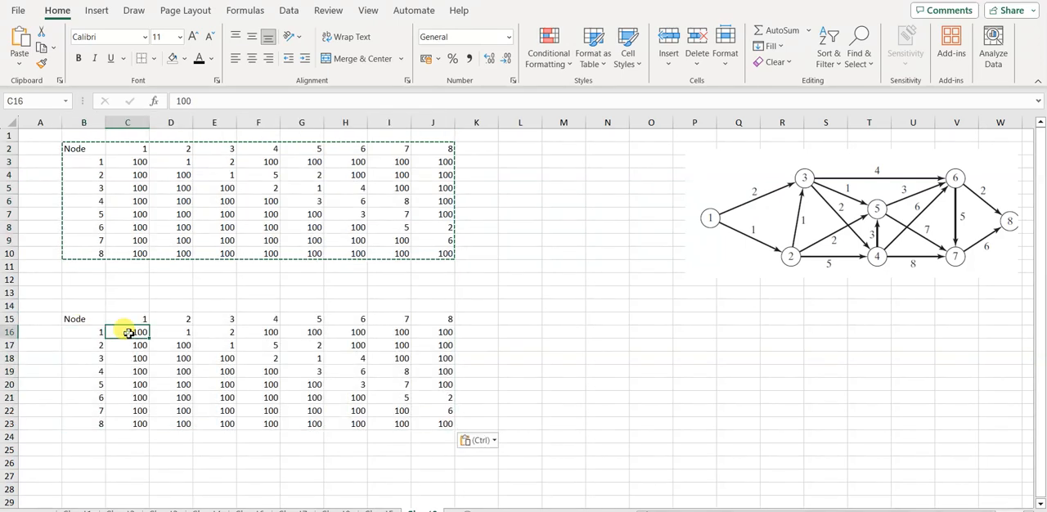
pyautogui.hotkey('shift', 'Right')
pyautogui.hotkey('shift', 'Right')
pyautogui.hotkey('shift', 'Right')
pyautogui.hotkey('shift', 'Right')
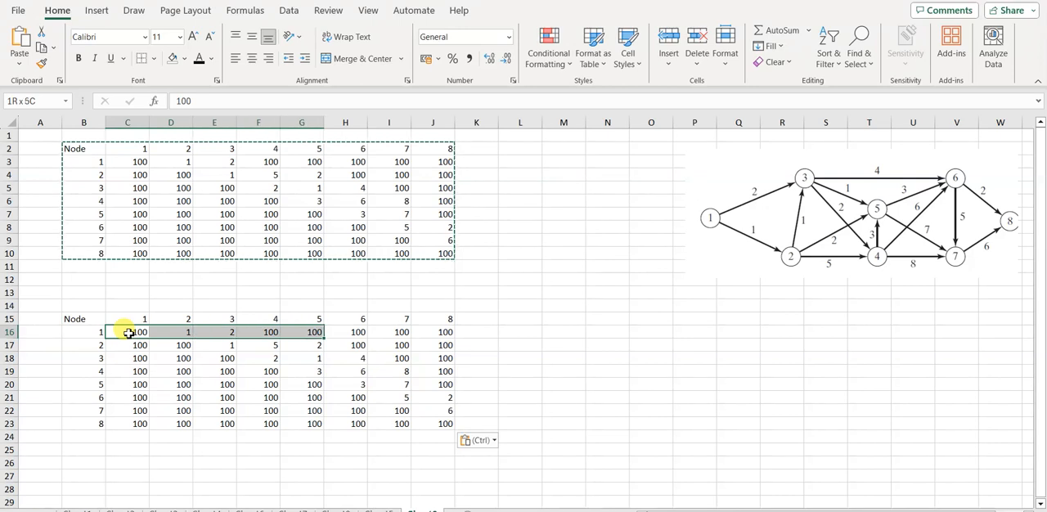
pyautogui.hotkey('shift', 'Right')
pyautogui.hotkey('shift', 'Right')
pyautogui.hotkey('shift', 'Right')
pyautogui.hotkey('shift', 'Down')
pyautogui.hotkey('shift', 'Down')
pyautogui.hotkey('shift', 'Down')
pyautogui.hotkey('shift', 'Down')
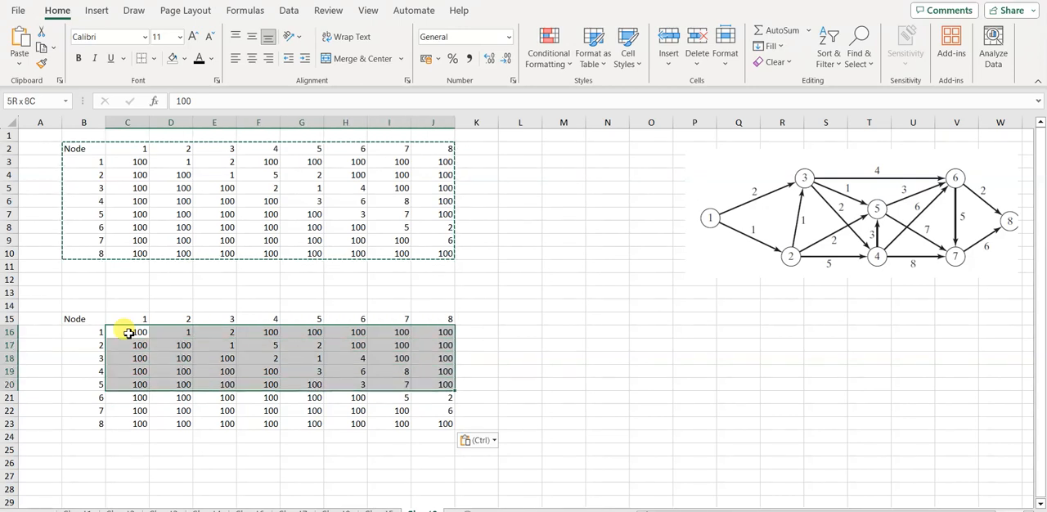
pyautogui.hotkey('shift', 'Down')
pyautogui.hotkey('shift', 'Down')
pyautogui.hotkey('shift', 'Down')
pyautogui.press('Delete')
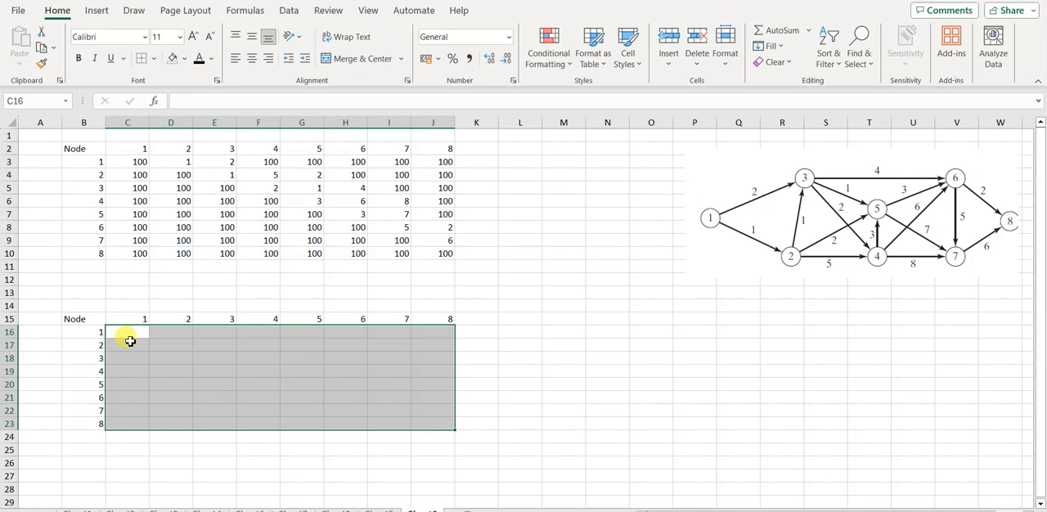
# Step: Apply all borders and a yellow fill to the empty decision range C16:J23
pyautogui.click(157, 59)
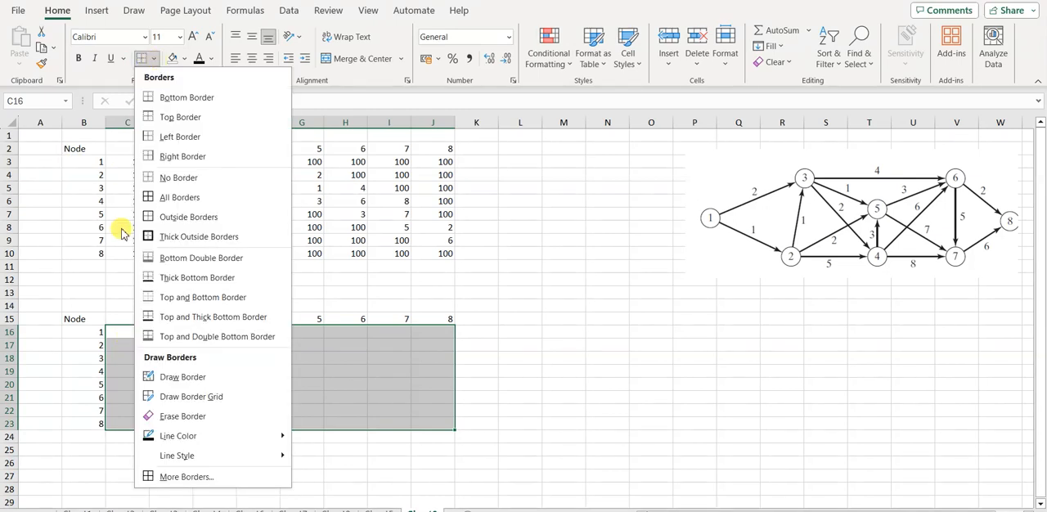
pyautogui.click(180, 199)
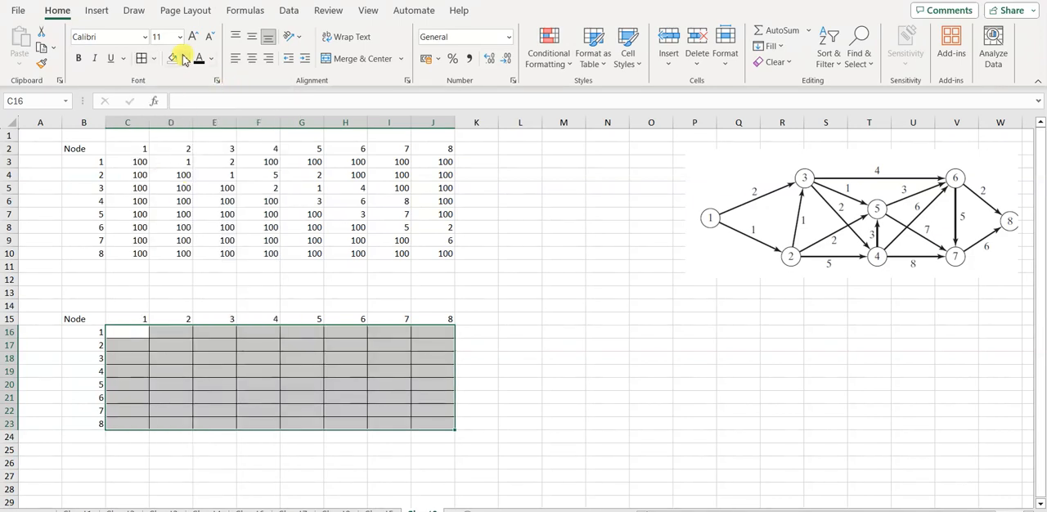
pyautogui.click(185, 59)
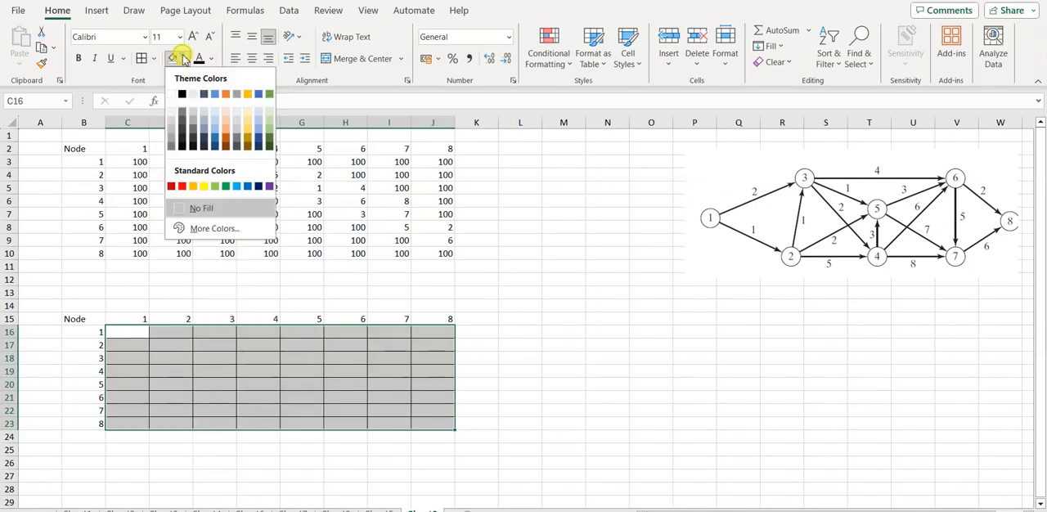
pyautogui.click(203, 187)
pyautogui.click(479, 395)
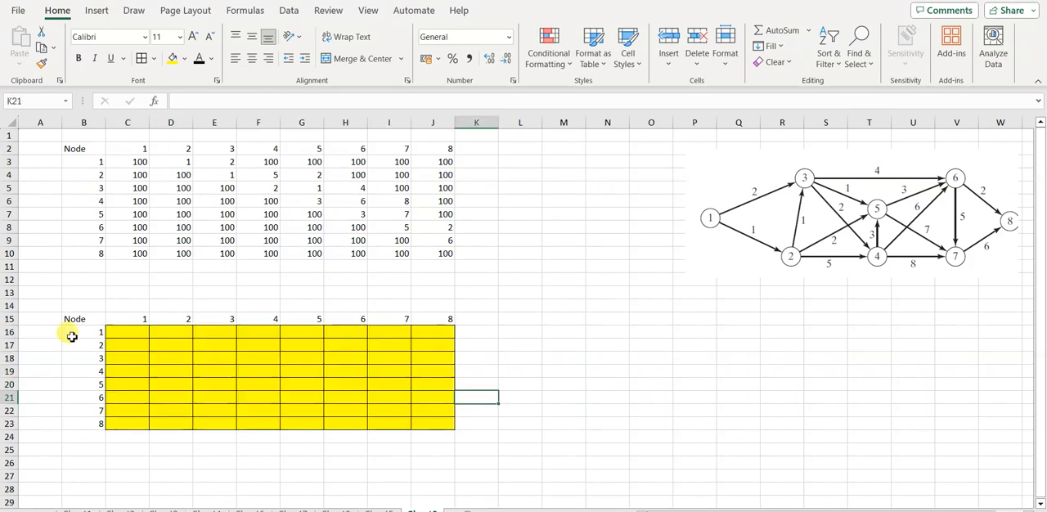
# Step: Label the decision matrix with "from" in A15 and "to" in B14
pyautogui.click(36, 321)
pyautogui.write('from')
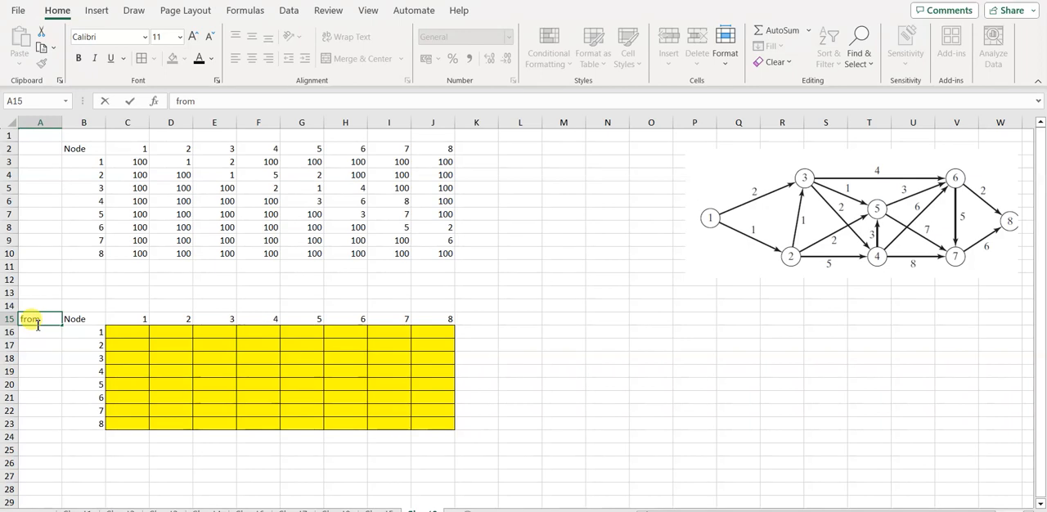
pyautogui.click(93, 309)
pyautogui.click(93, 309)
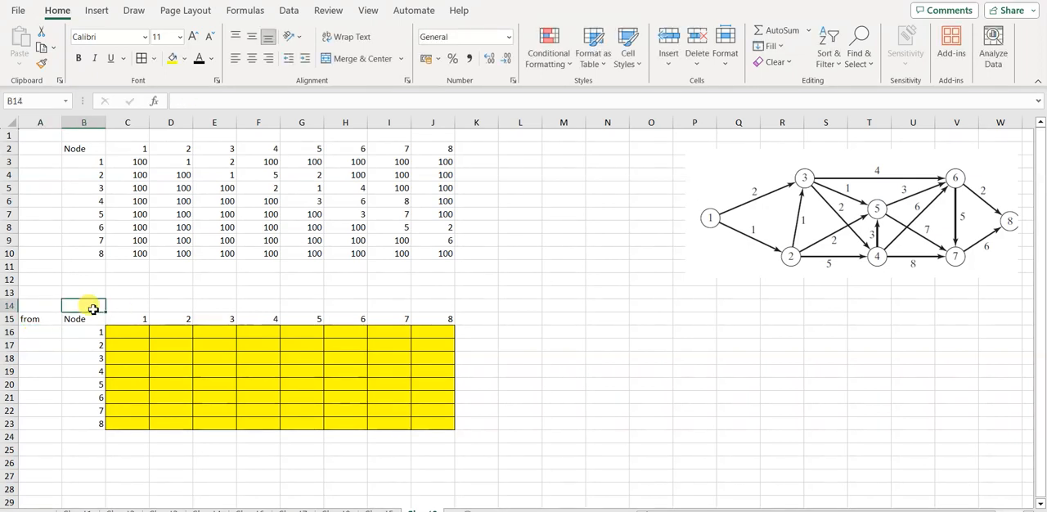
pyautogui.write('to')
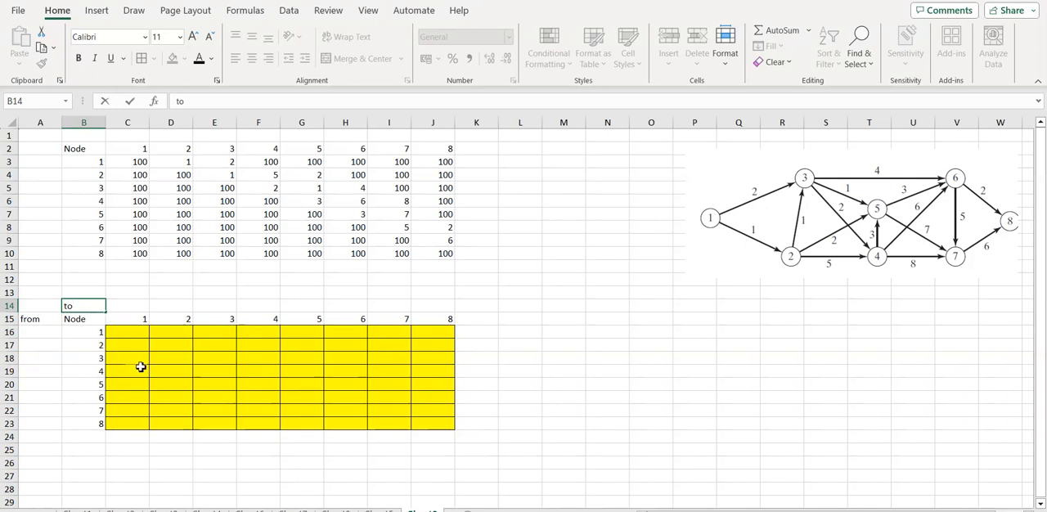
pyautogui.click(516, 329)
# Step: Enter the column heading "total out" in cell L15
pyautogui.click(516, 318)
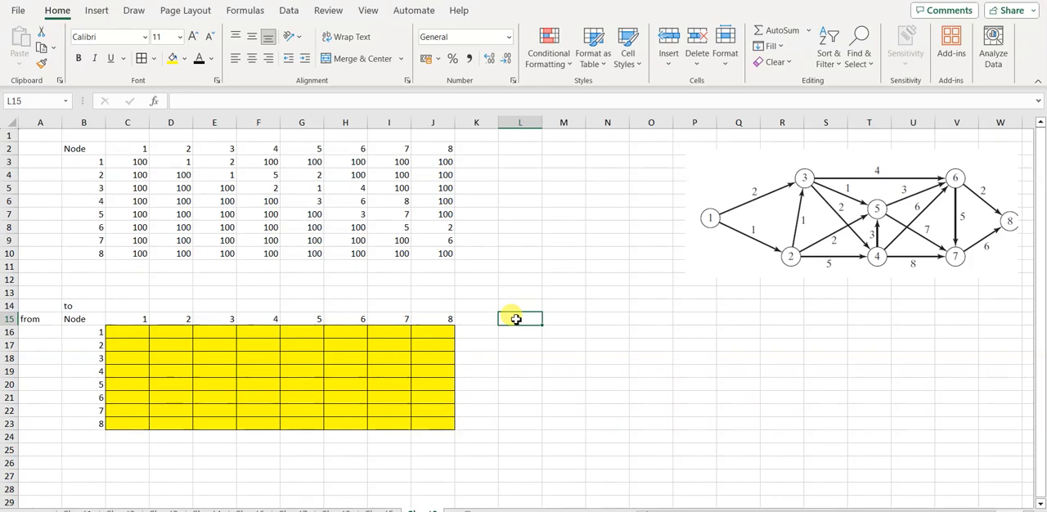
pyautogui.write('total')
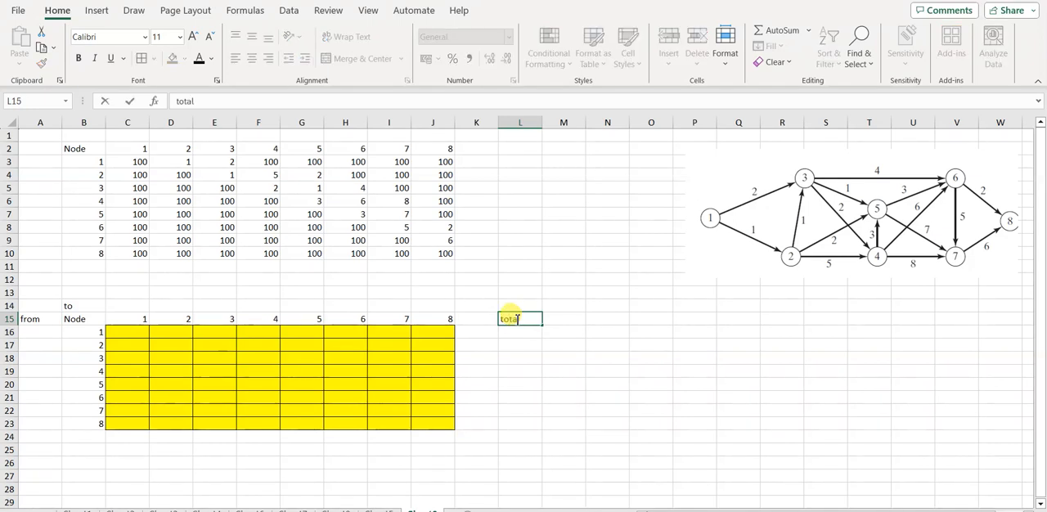
pyautogui.write(' out')
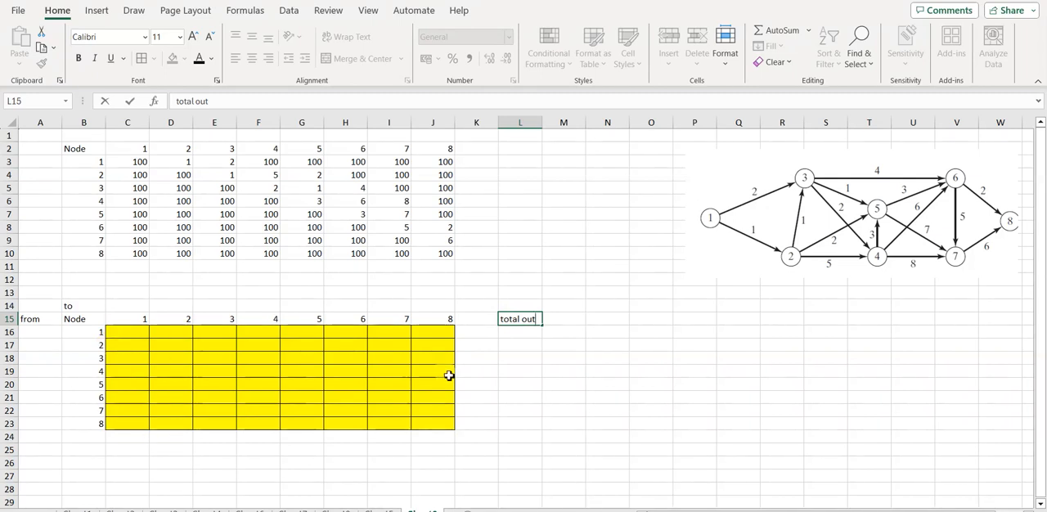
pyautogui.click(516, 334)
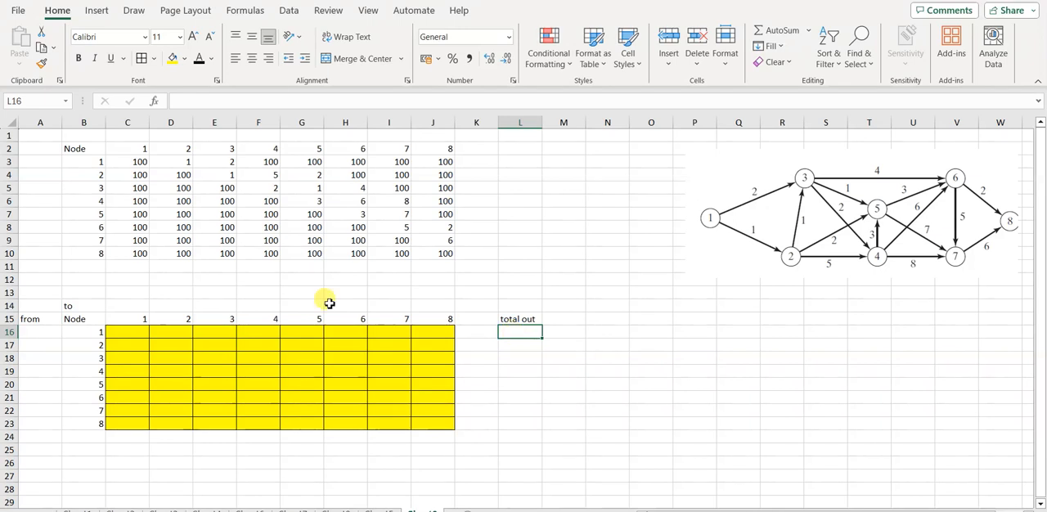
# Step: Total node 1's outgoing row in L16 with the formula =SUM(C16:J16)
pyautogui.click(122, 337)
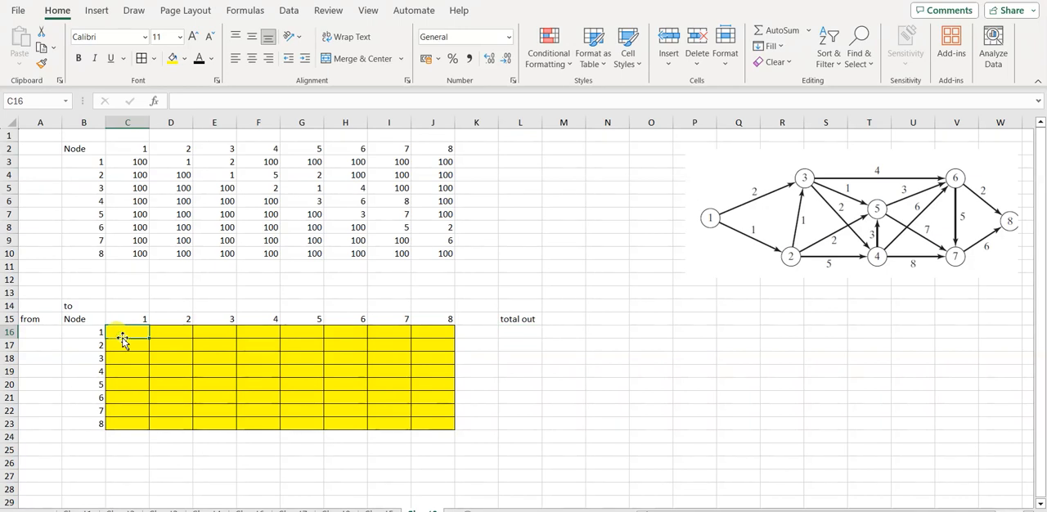
pyautogui.press('Right')
pyautogui.press('Right')
pyautogui.press('Right')
pyautogui.press('Right')
pyautogui.press('Right')
pyautogui.press('Right')
pyautogui.press('Right')
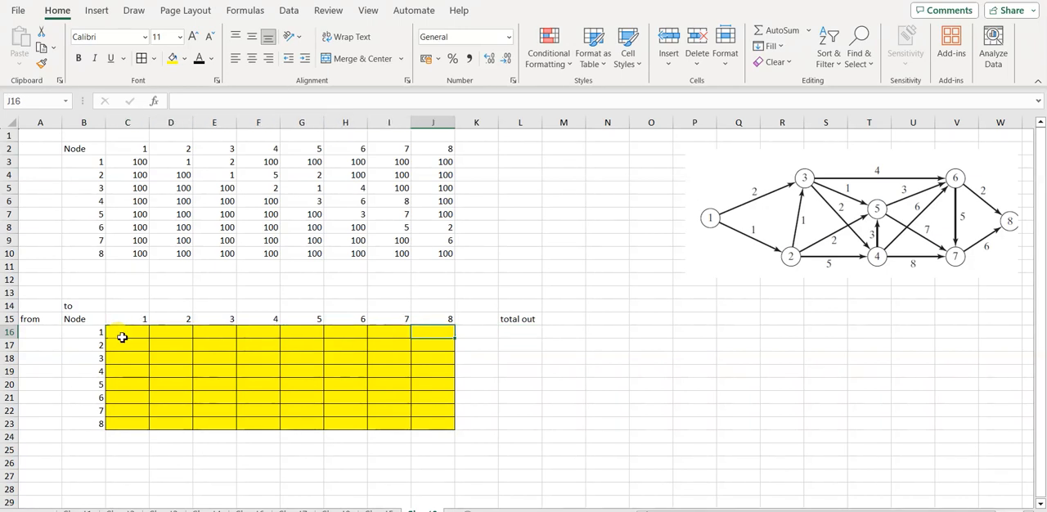
pyautogui.click(519, 332)
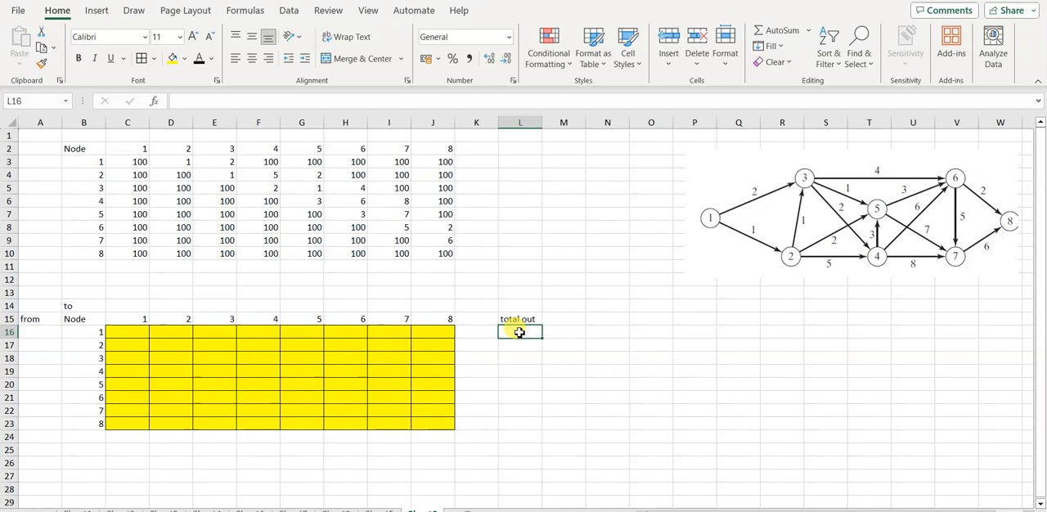
pyautogui.write('=')
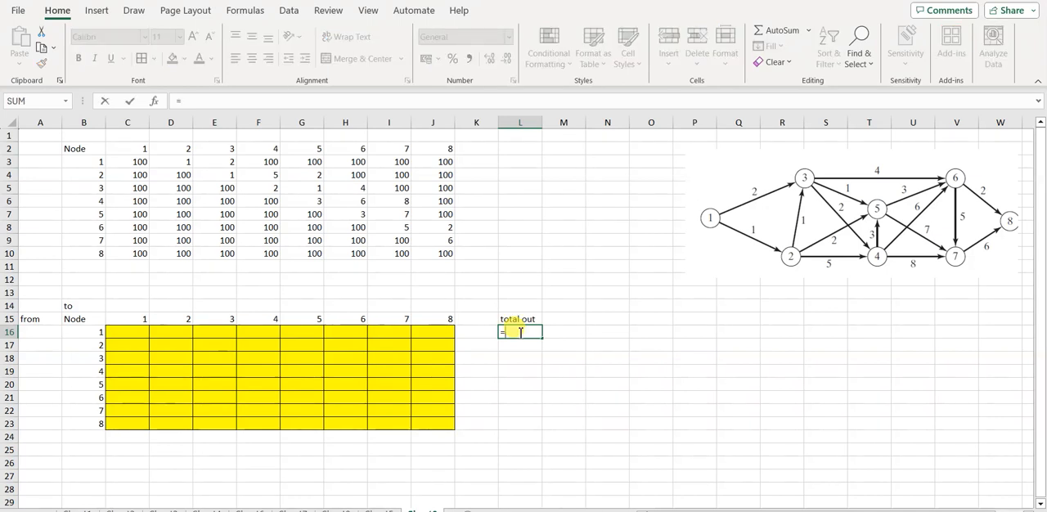
pyautogui.write('sum')
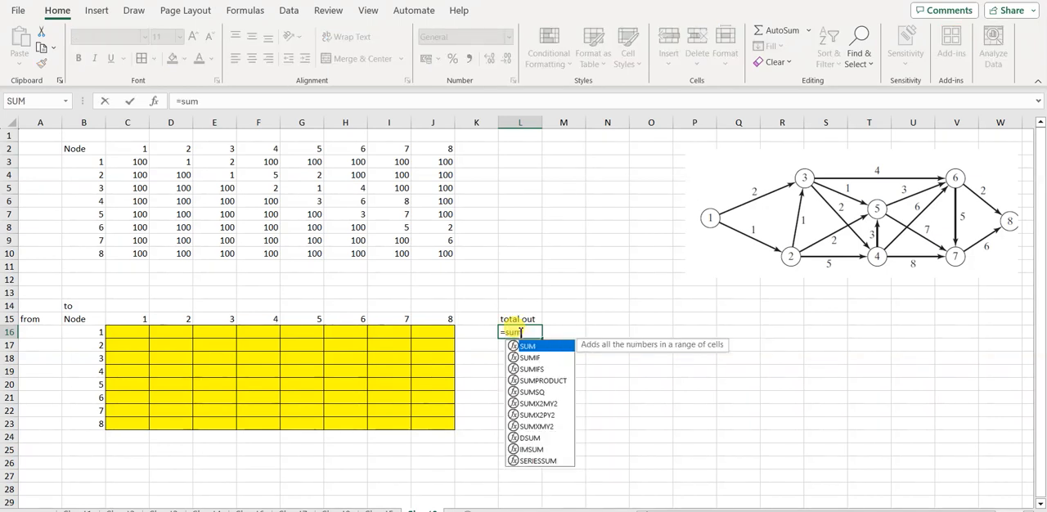
pyautogui.write('(')
pyautogui.click(133, 333)
pyautogui.hotkey('shift', 'Right')
pyautogui.hotkey('shift', 'Right')
pyautogui.hotkey('shift', 'Right')
pyautogui.hotkey('shift', 'Right')
pyautogui.hotkey('shift', 'Right')
pyautogui.hotkey('shift', 'Right')
pyautogui.hotkey('shift', 'Right')
pyautogui.write(')')
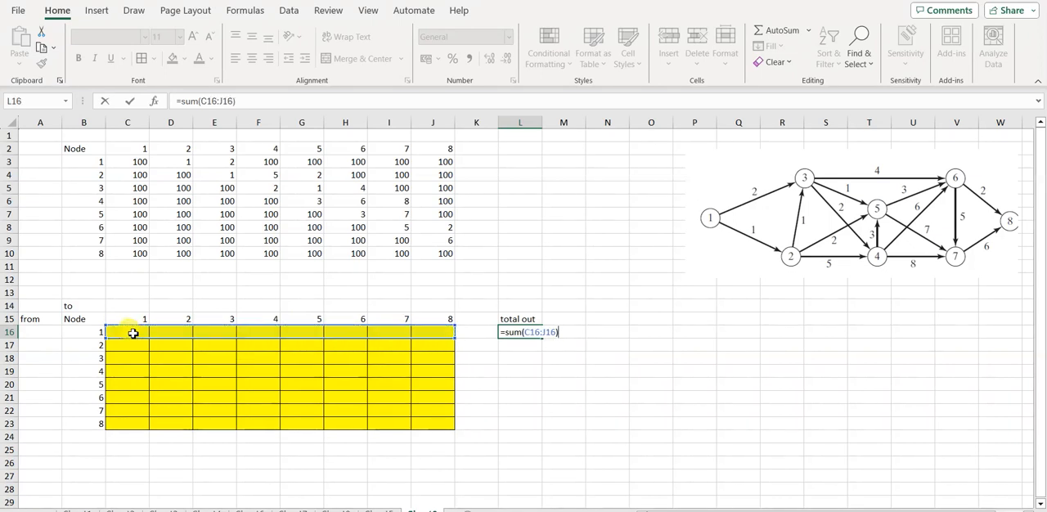
pyautogui.press('Return')
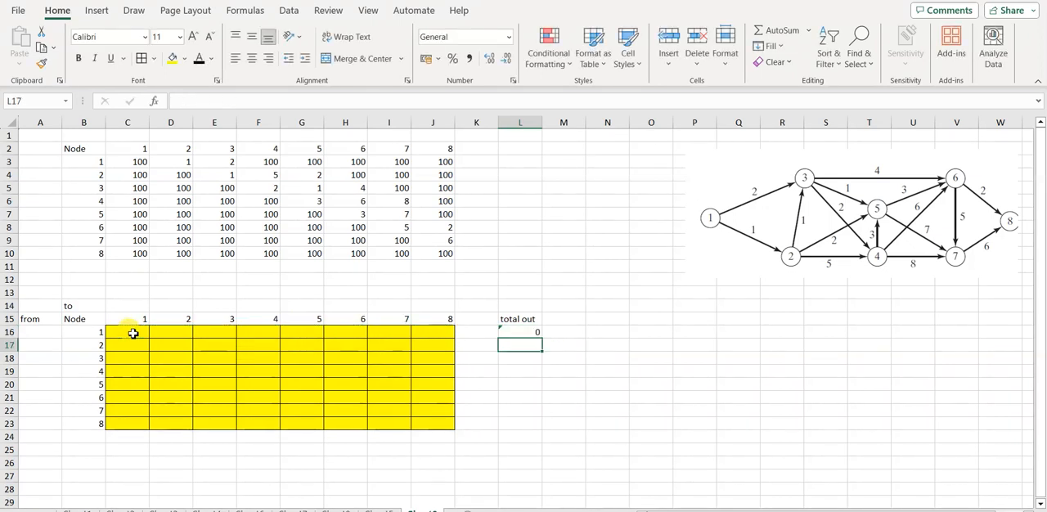
# Step: Copy the total out formula from L16 down through L23 and label cell B25 "total In"
pyautogui.click(528, 332)
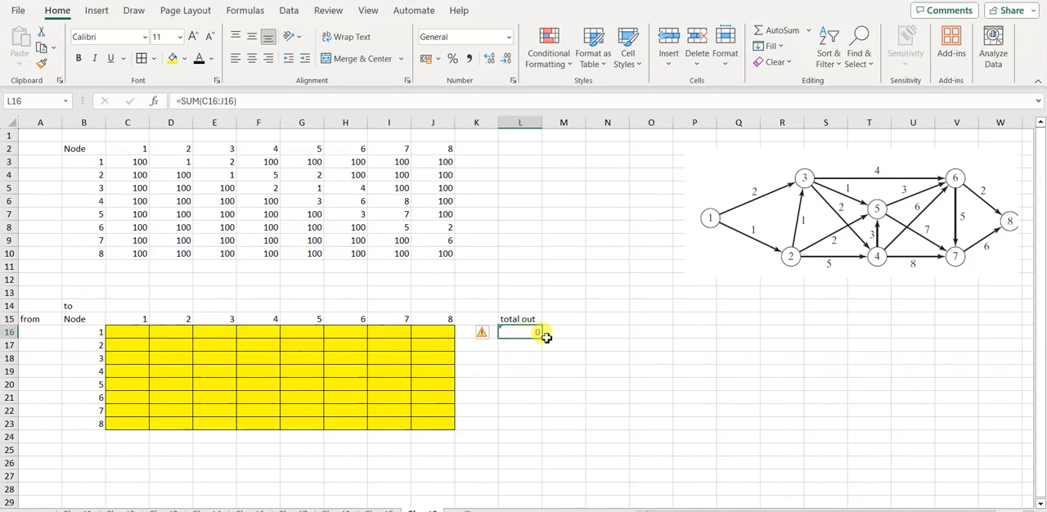
pyautogui.moveTo(543, 337); pyautogui.dragTo(527, 429)
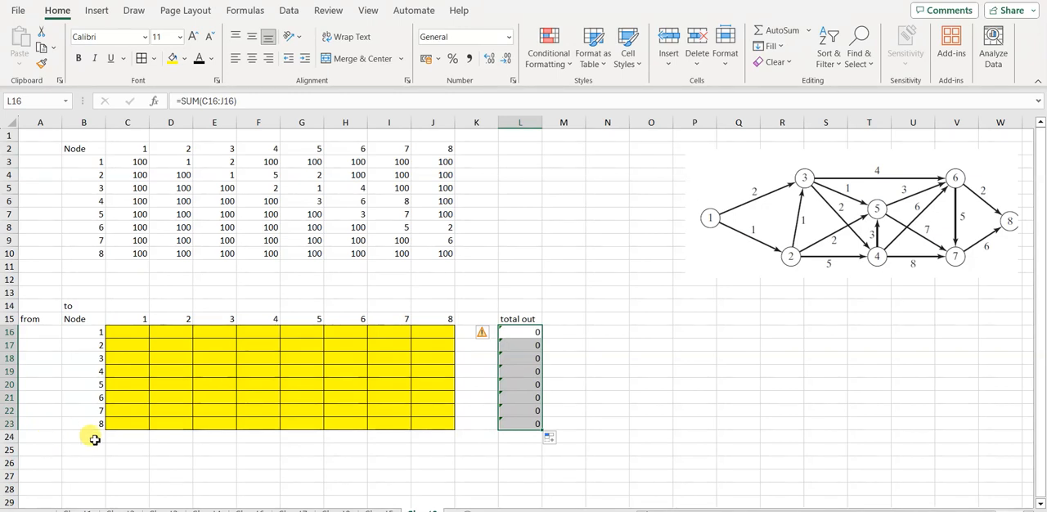
pyautogui.click(70, 451)
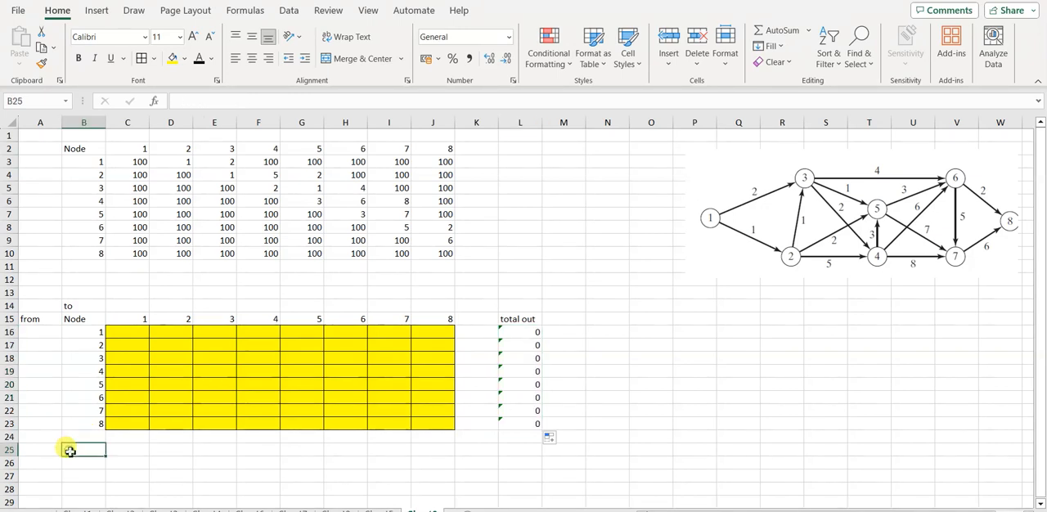
pyautogui.write('total In')
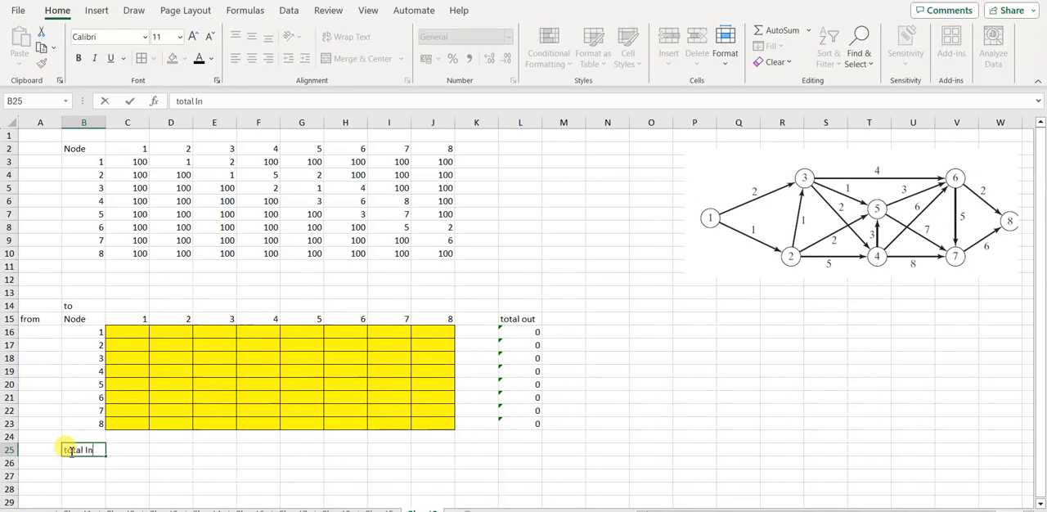
# Step: Total node 1's incoming column in C25 with =SUM(C16:C23) and copy the formula across through J25
pyautogui.click(126, 451)
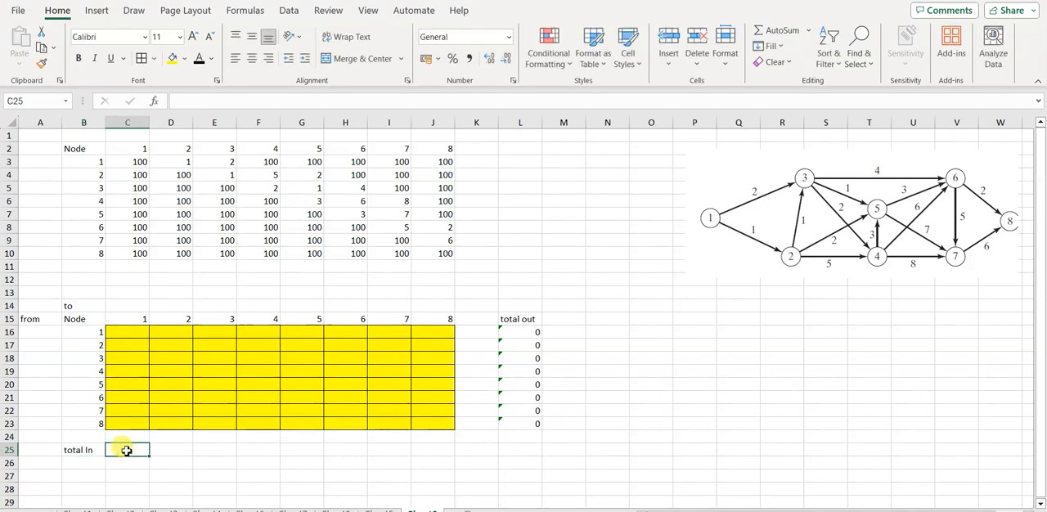
pyautogui.write('=su')
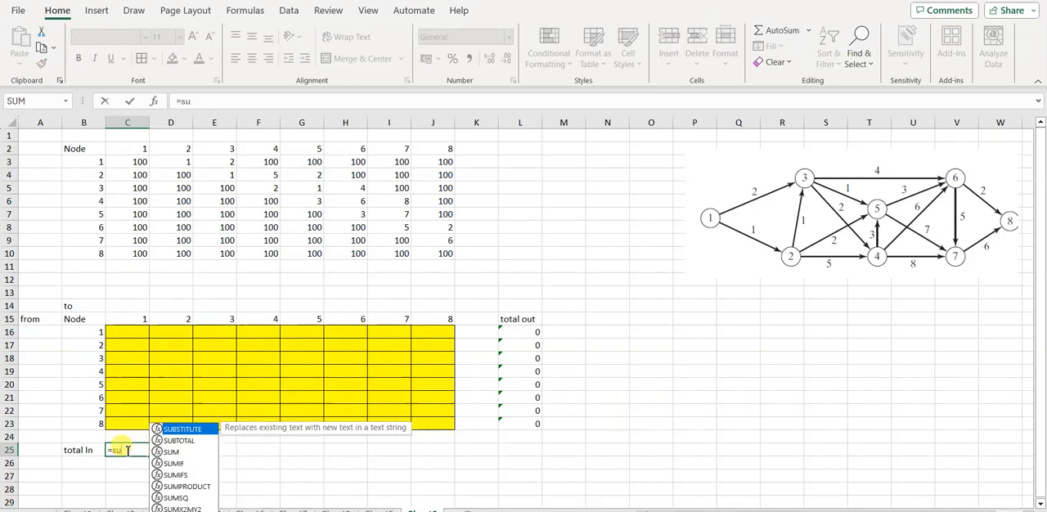
pyautogui.write('m(')
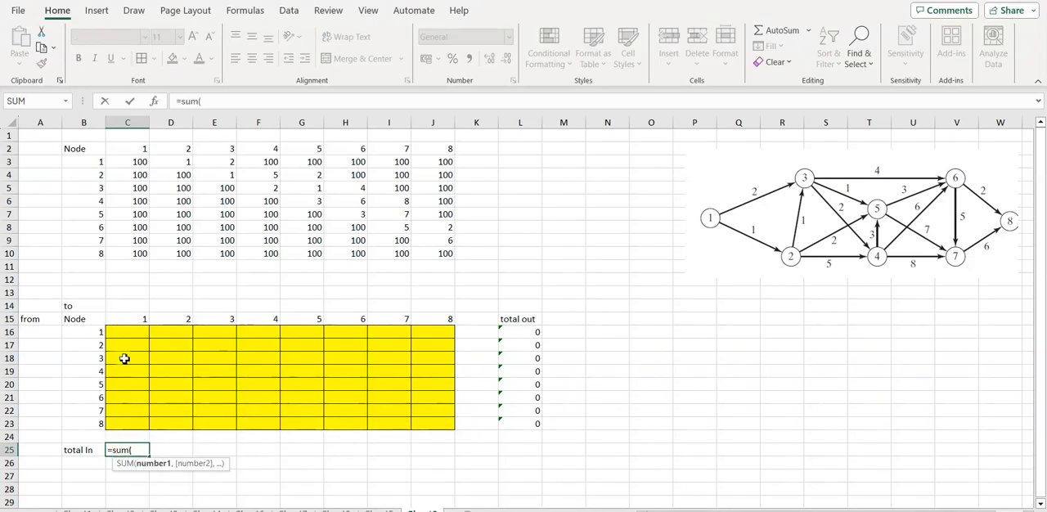
pyautogui.moveTo(134, 330); pyautogui.dragTo(134, 344)
pyautogui.hotkey('shift', 'Down')
pyautogui.hotkey('shift', 'Down')
pyautogui.hotkey('shift', 'Down')
pyautogui.write(')')
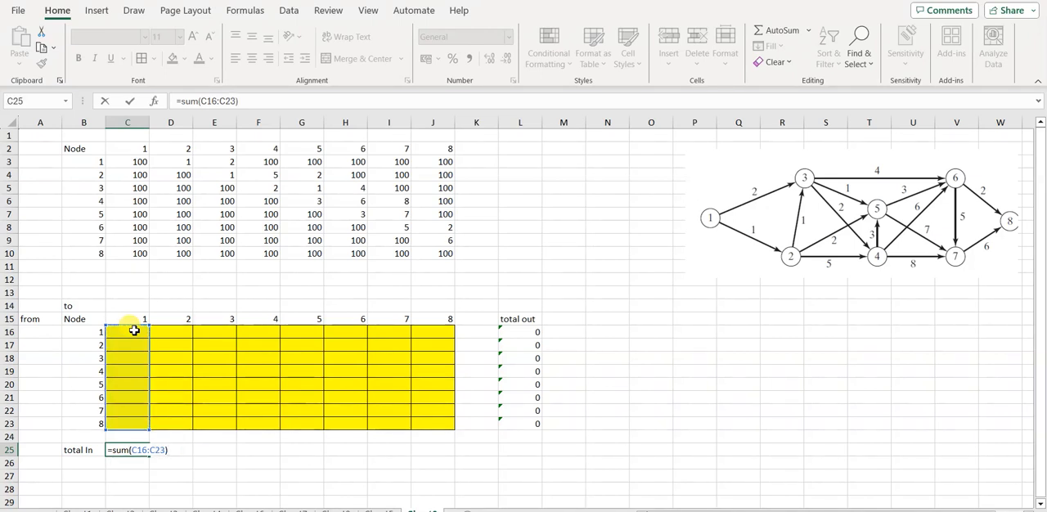
pyautogui.press('Return')
pyautogui.click(126, 453)
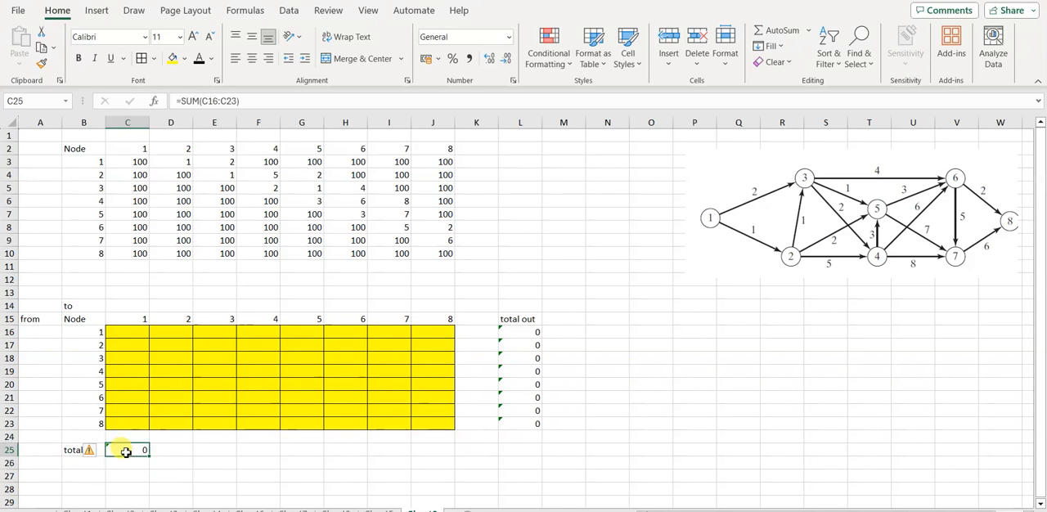
pyautogui.moveTo(219, 460); pyautogui.dragTo(447, 461)
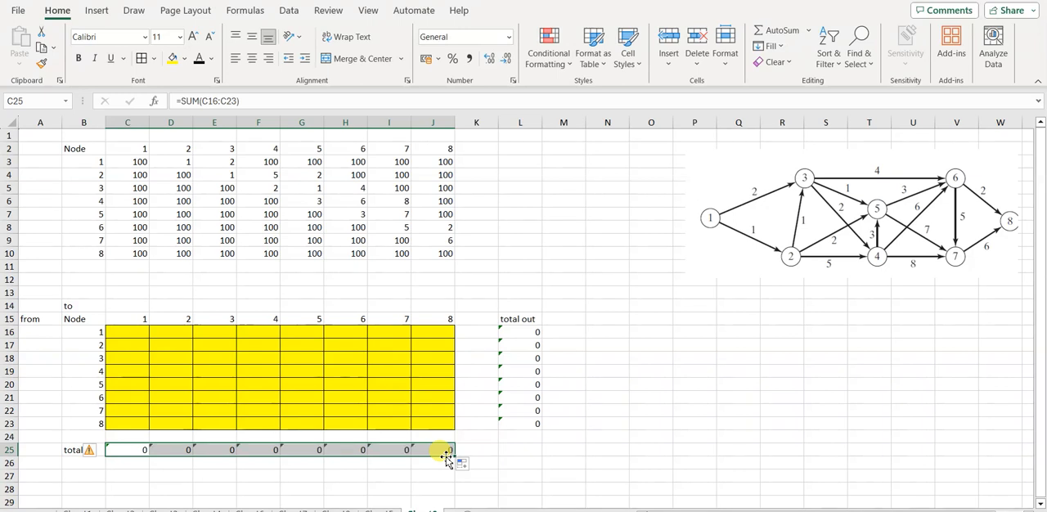
# Step: Enter the column heading "out-in" in cell N15
pyautogui.click(605, 322)
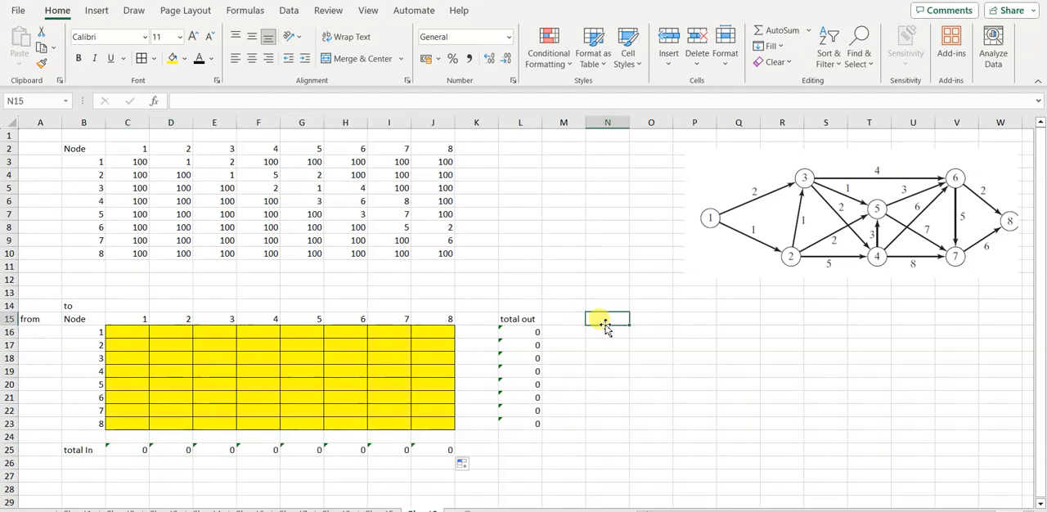
pyautogui.write('RHS')
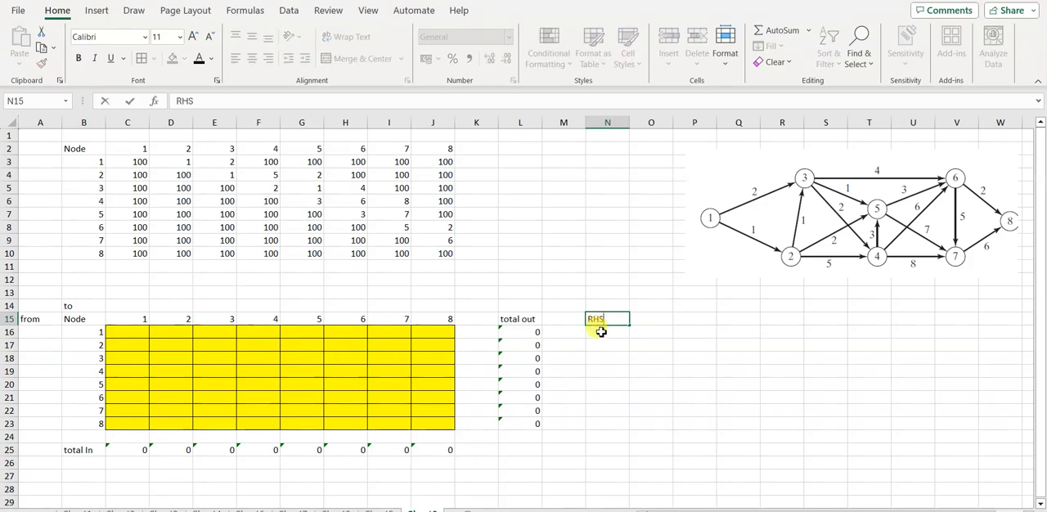
pyautogui.press('BackSpace')
pyautogui.press('BackSpace')
pyautogui.press('BackSpace')
pyautogui.write('out-in')
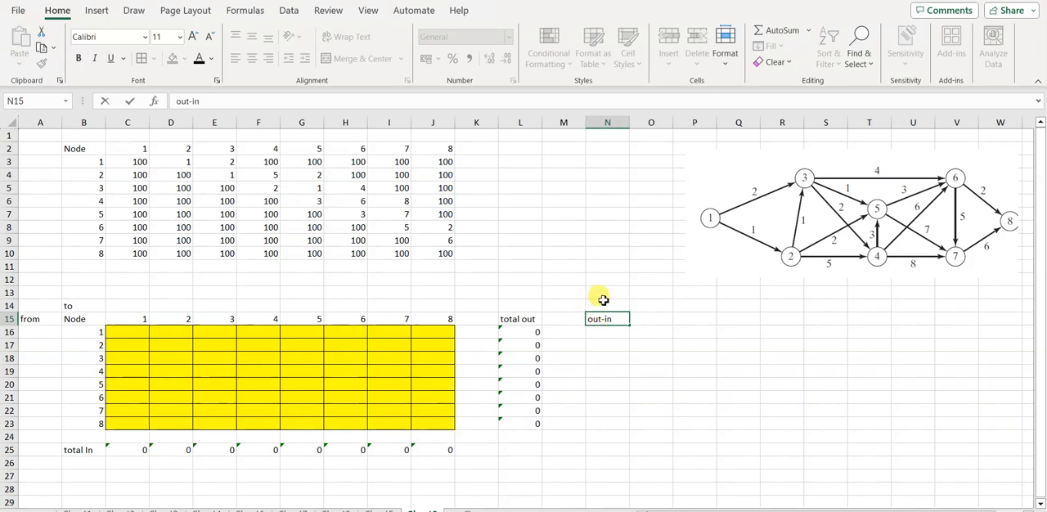
# Step: Enter "RHS" above the out-in heading in cell N14
pyautogui.click(603, 305)
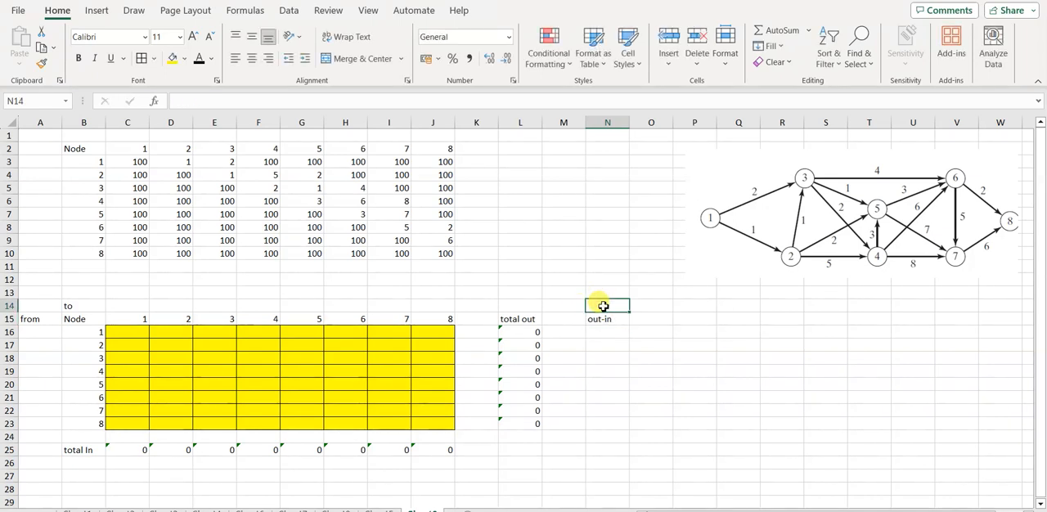
pyautogui.write('RHS')
pyautogui.click(602, 332)
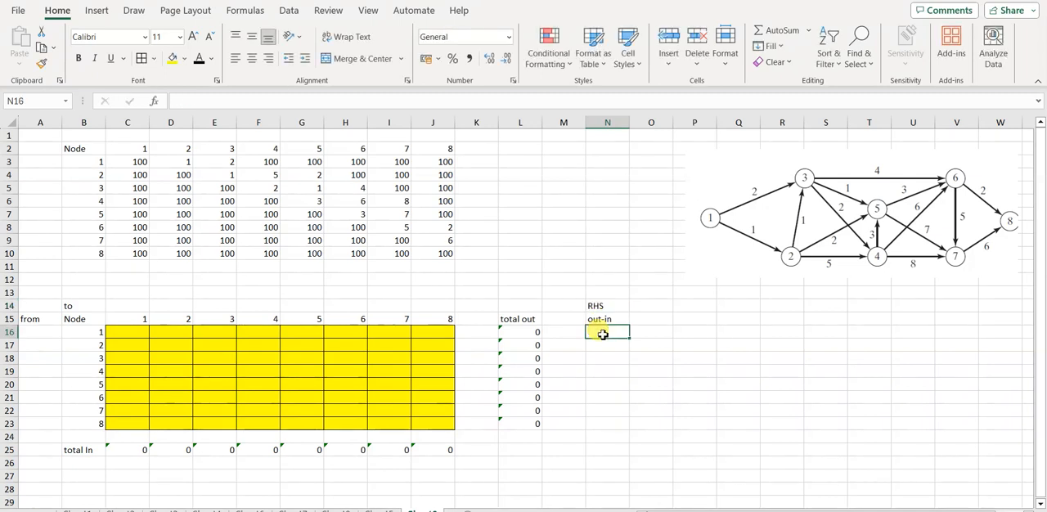
# Step: Set the heading in cell N14 to "LHS"
pyautogui.click(603, 305)
pyautogui.write('L')
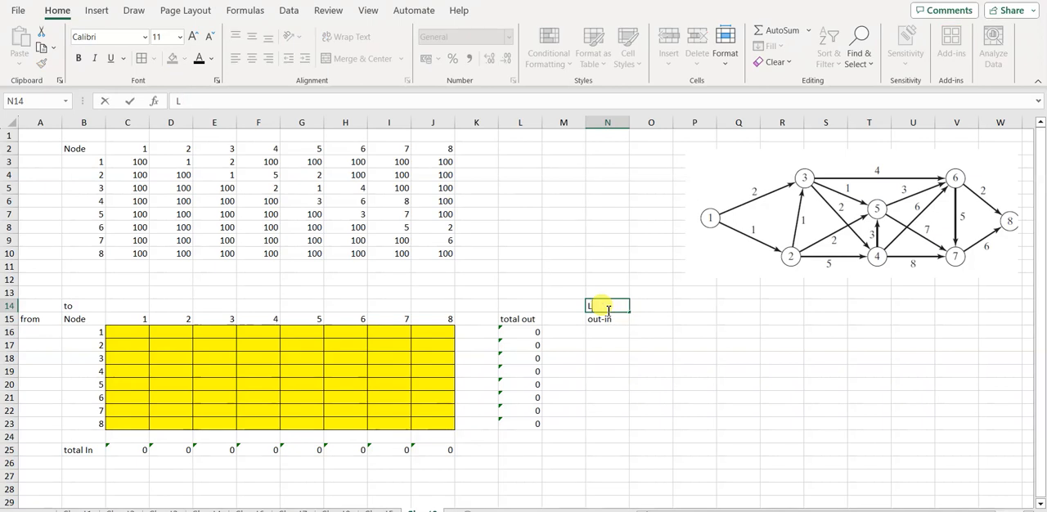
pyautogui.write('HS')
# Step: Calculate node 1's net flow in N16 with the formula =L16-C25
pyautogui.click(615, 334)
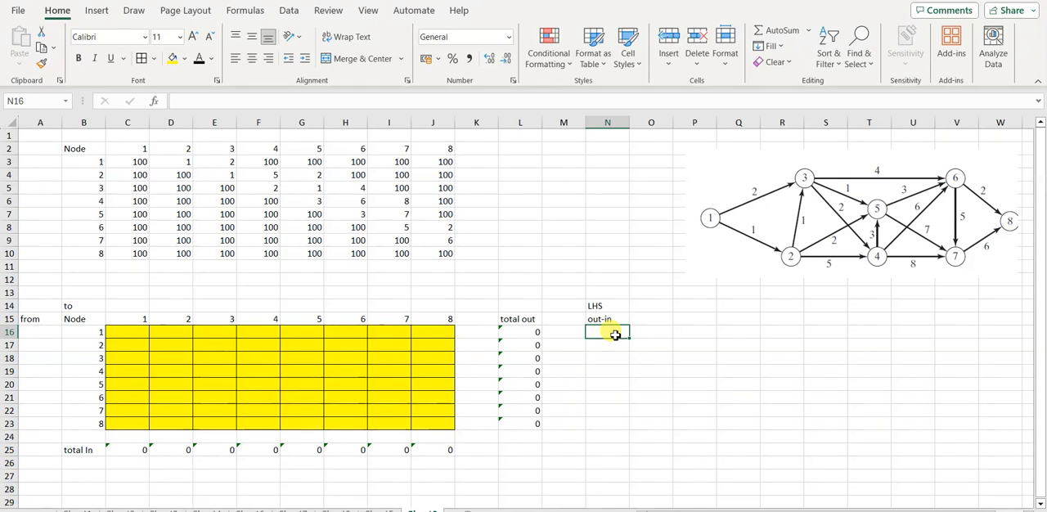
pyautogui.write('=')
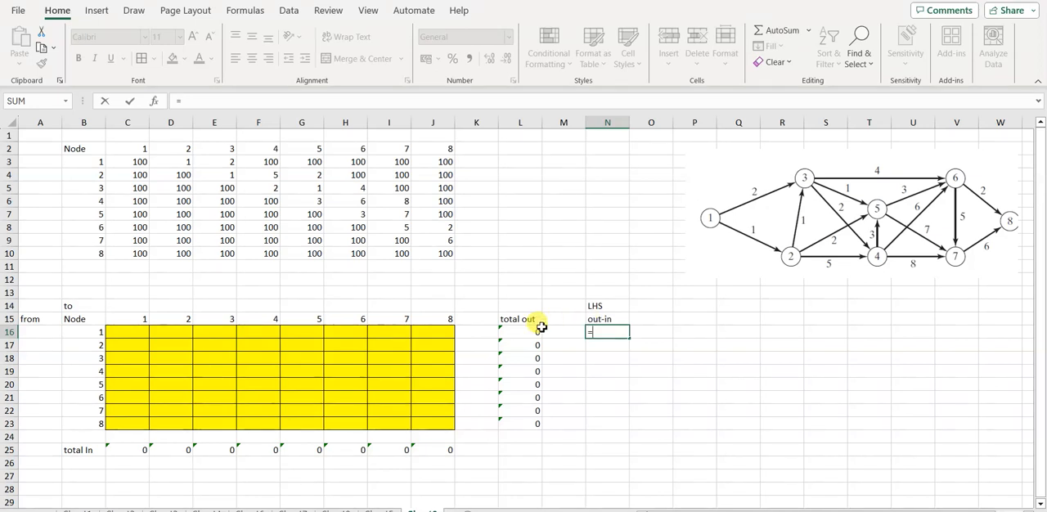
pyautogui.click(519, 332)
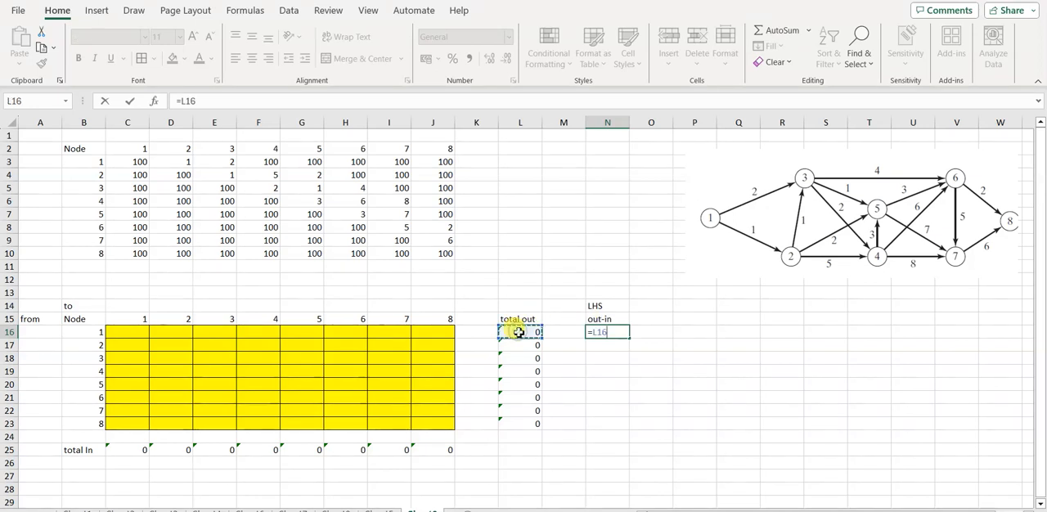
pyautogui.write('-')
pyautogui.click(122, 449)
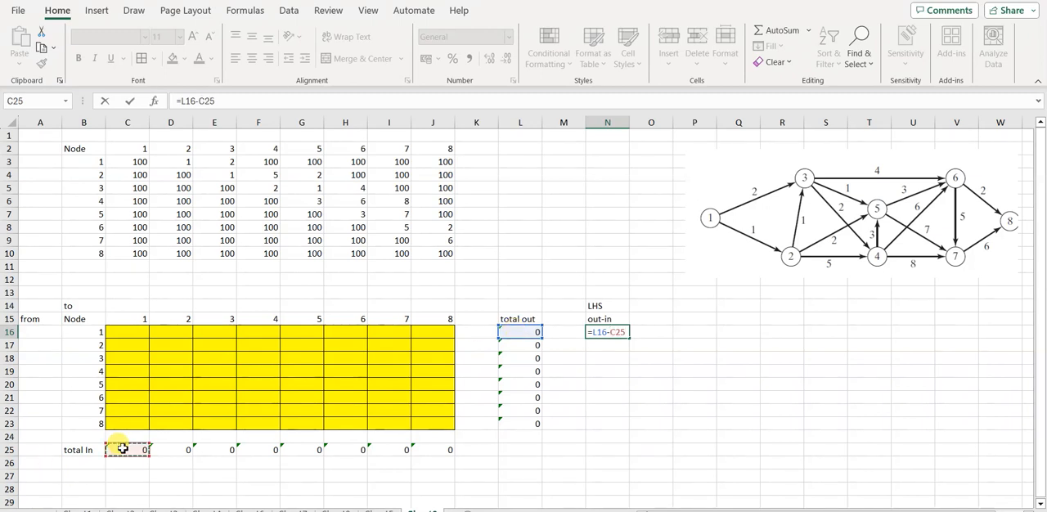
pyautogui.press('Return')
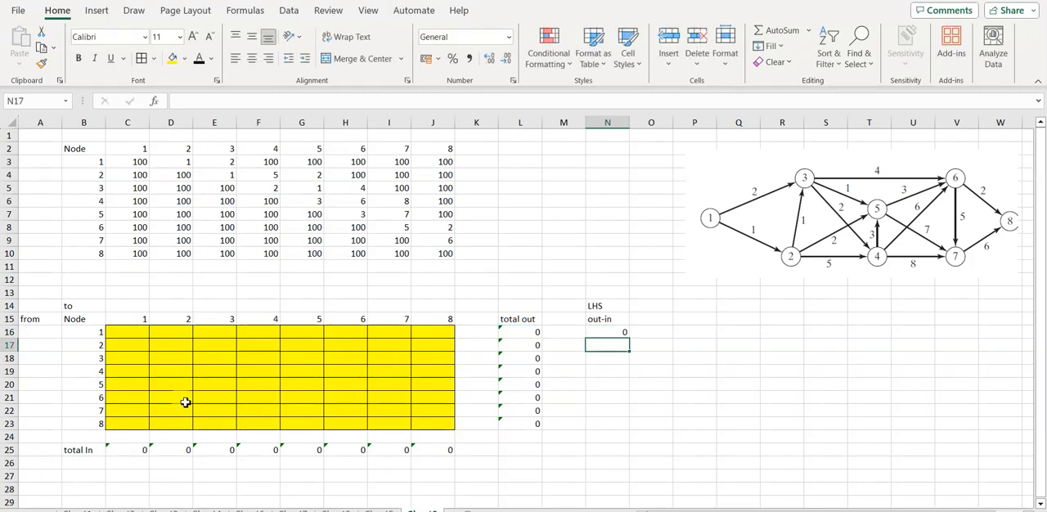
# Step: Calculate node 2's net flow in N17 with the formula =L17-D25
pyautogui.write('=')
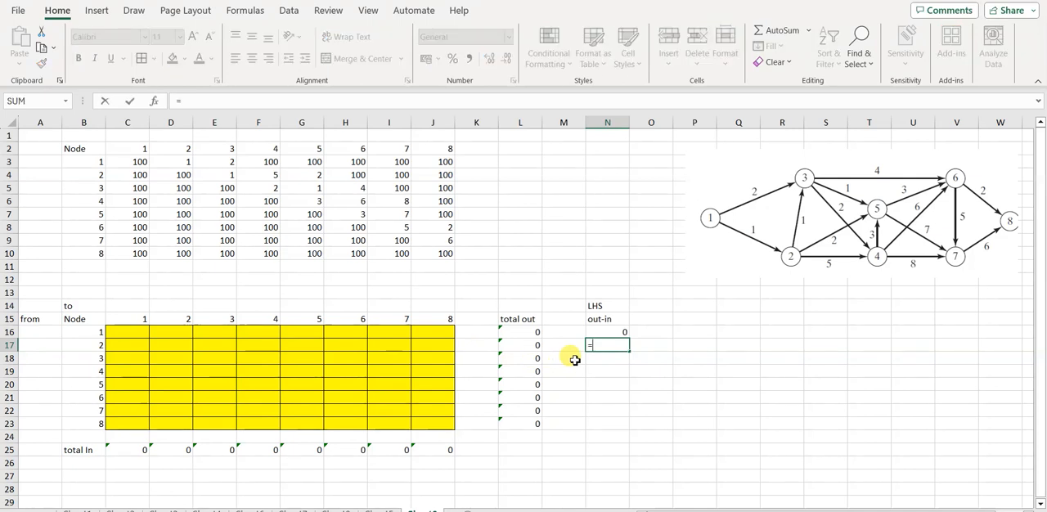
pyautogui.click(524, 345)
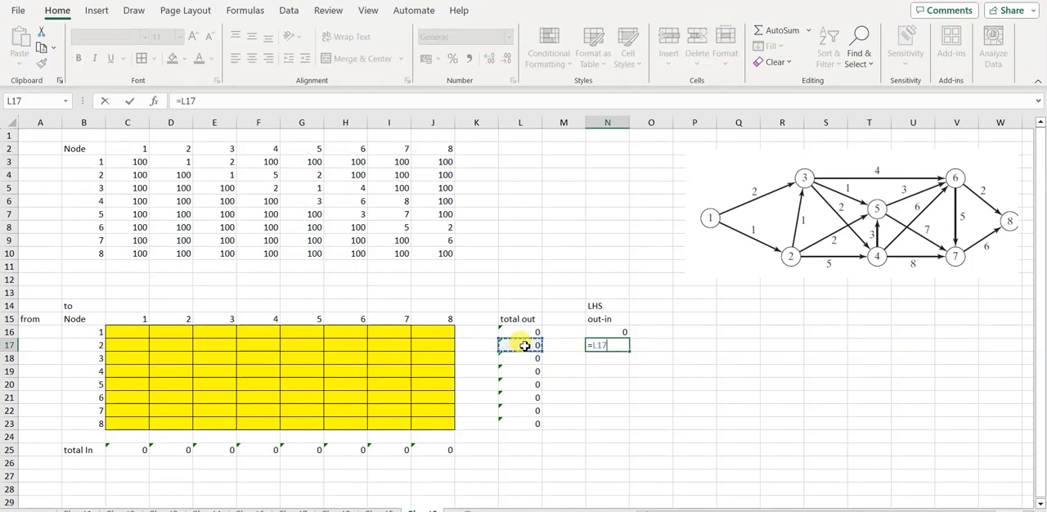
pyautogui.write('-')
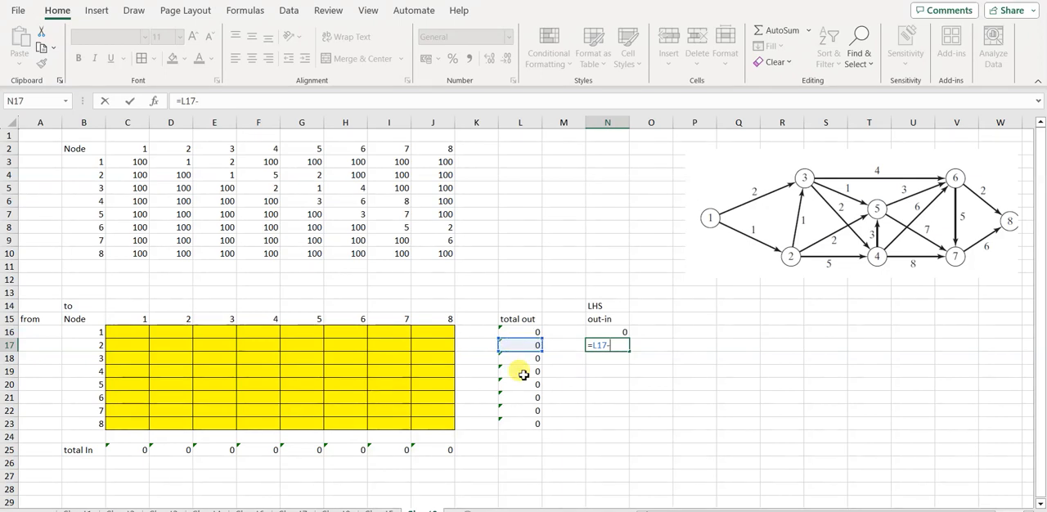
pyautogui.click(175, 451)
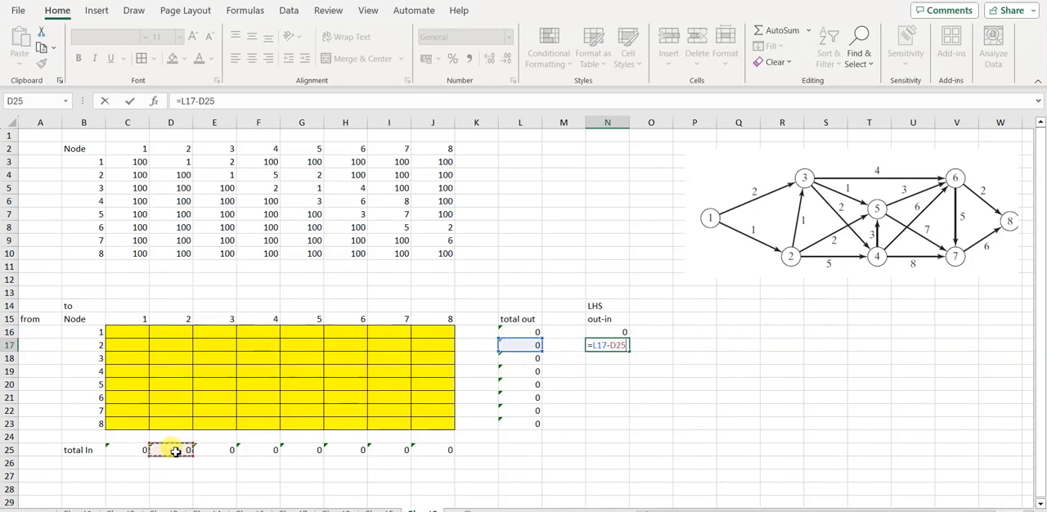
pyautogui.press('Return')
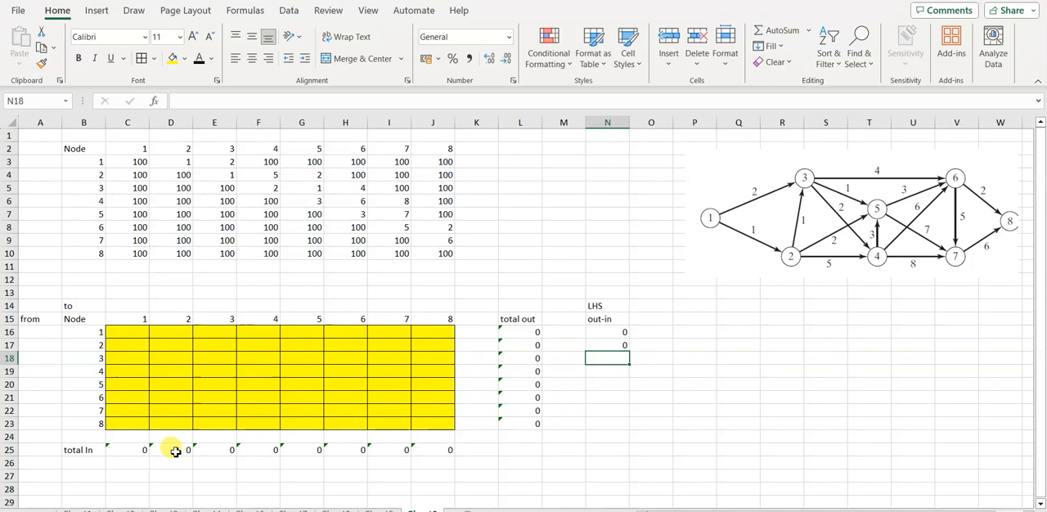
# Step: Calculate node 3's net flow in N18 with the formula =L18-E25
pyautogui.write('=')
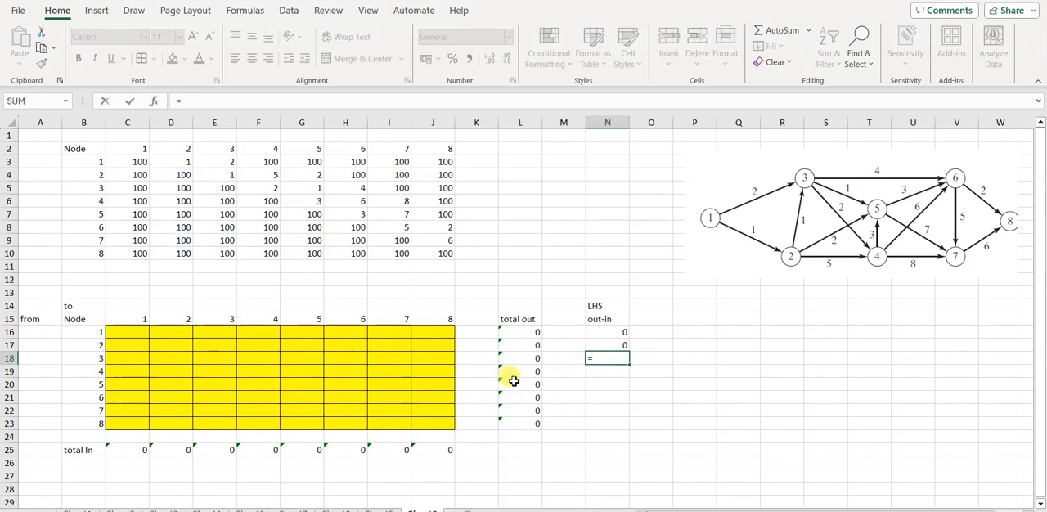
pyautogui.click(524, 359)
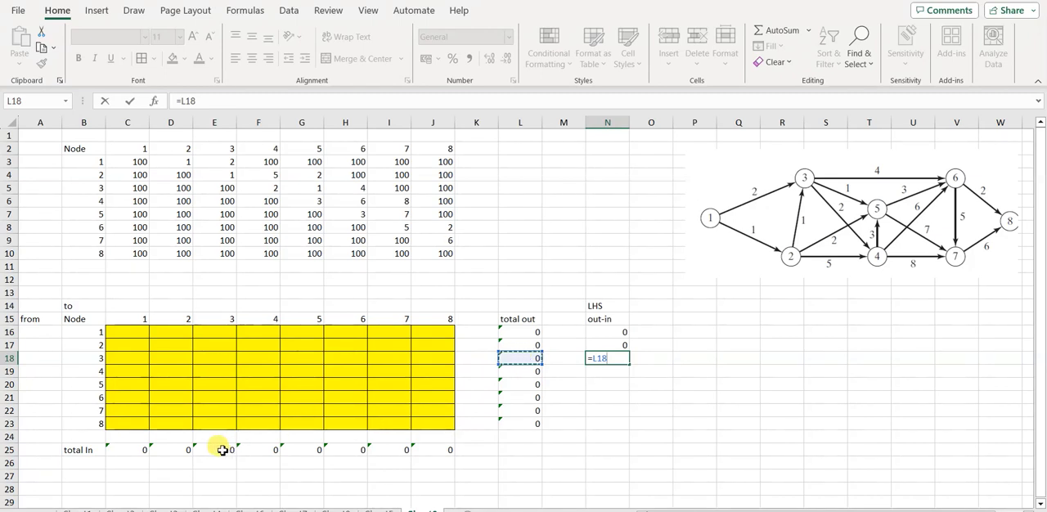
pyautogui.write('-')
pyautogui.click(214, 449)
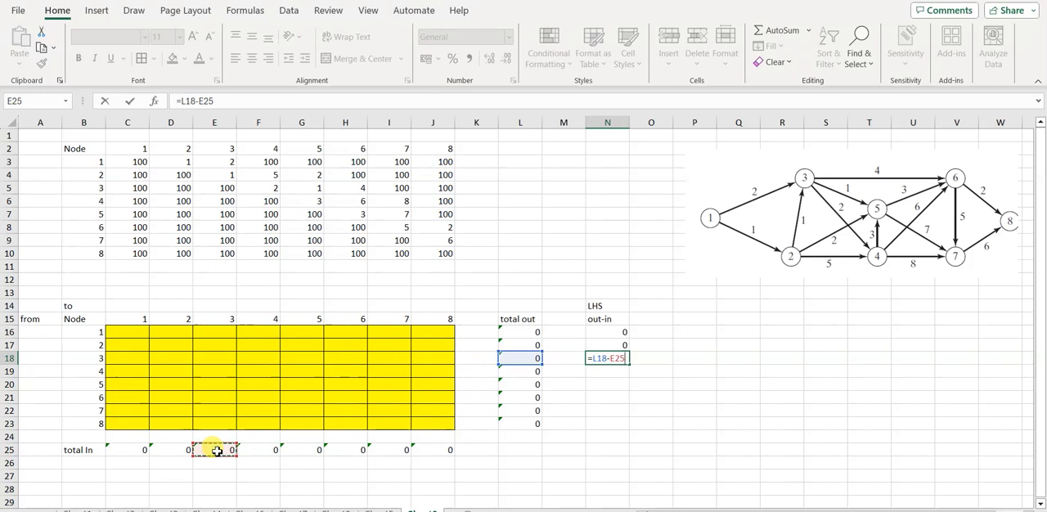
pyautogui.press('Return')
# Step: Calculate node 4's net flow in N19 with the formula =L19-F25
pyautogui.write('=')
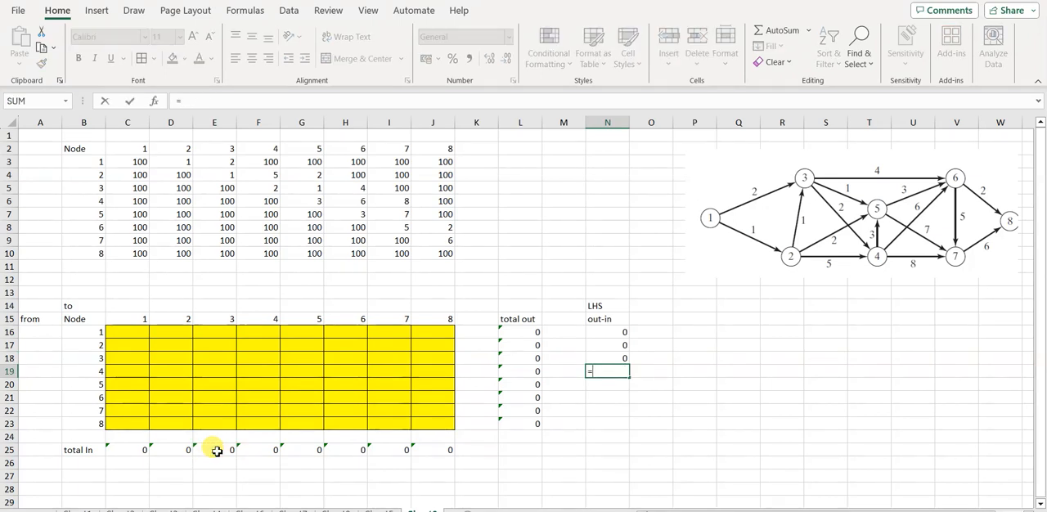
pyautogui.click(524, 376)
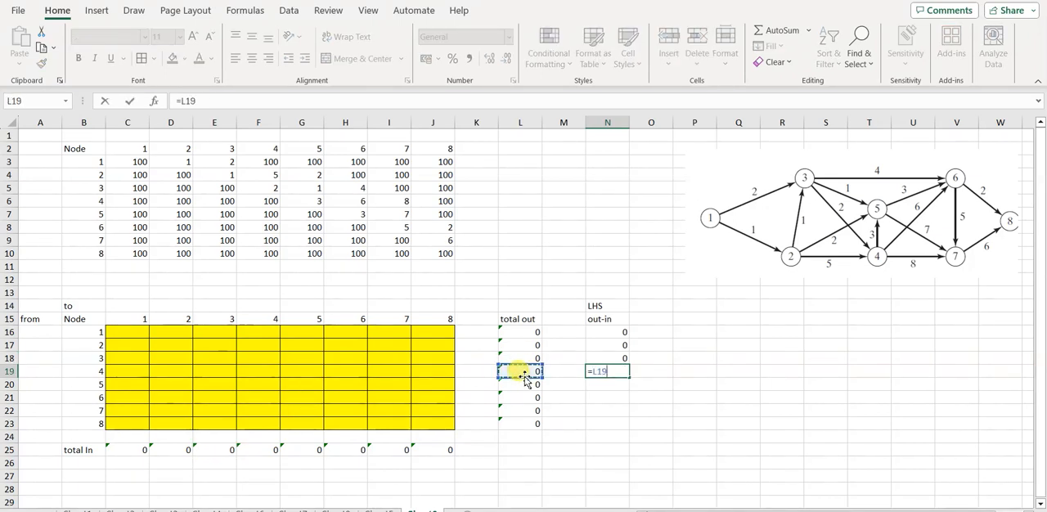
pyautogui.write('-')
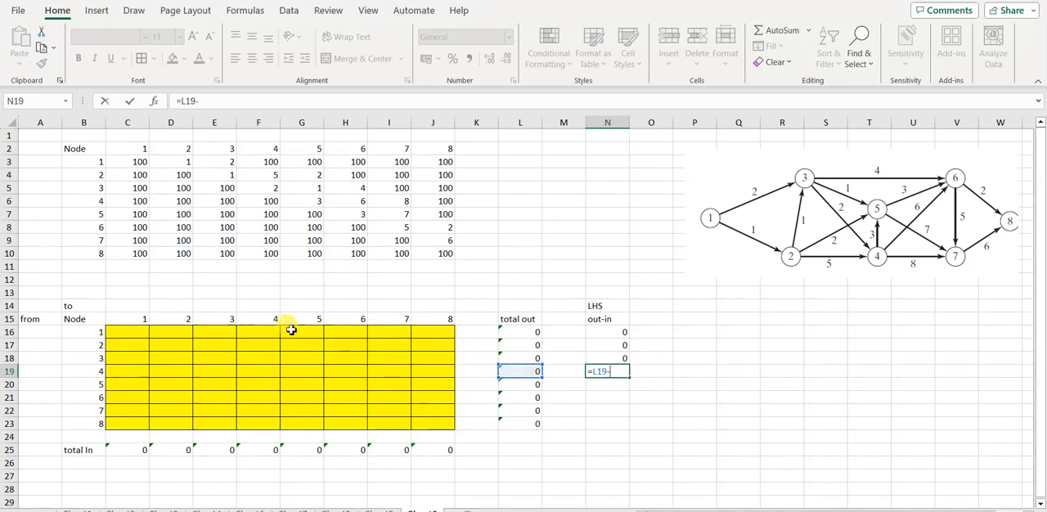
pyautogui.click(269, 451)
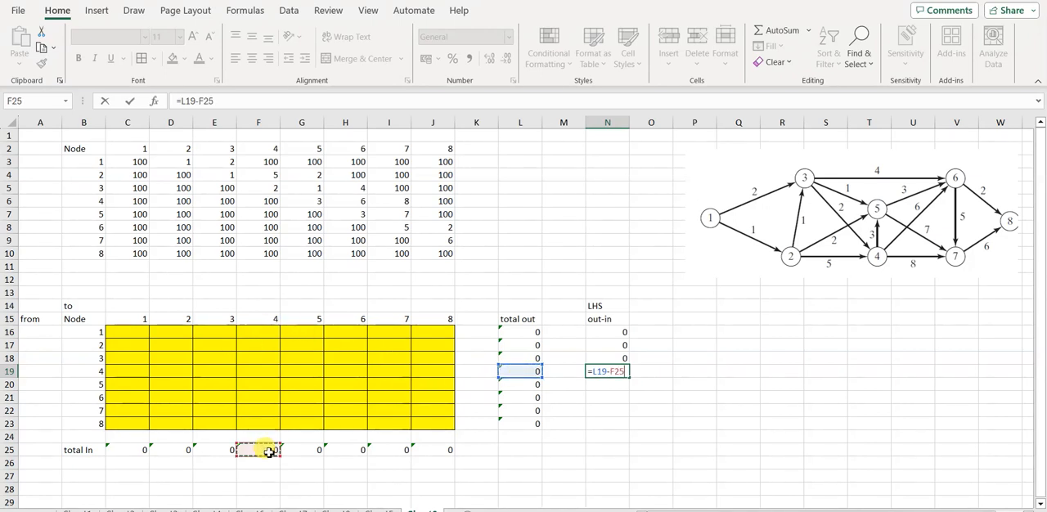
pyautogui.press('Return')
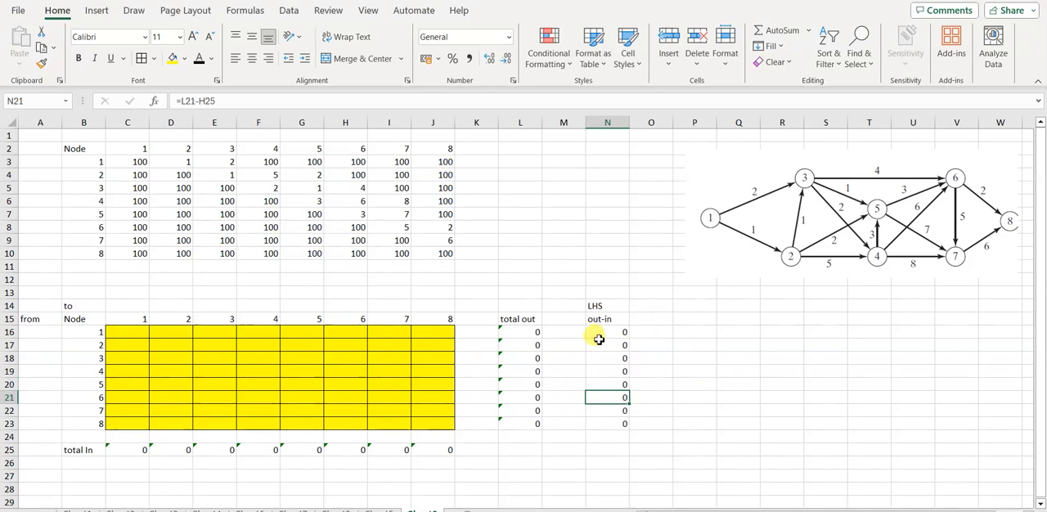
pyautogui.click(656, 321)
pyautogui.press('Return')
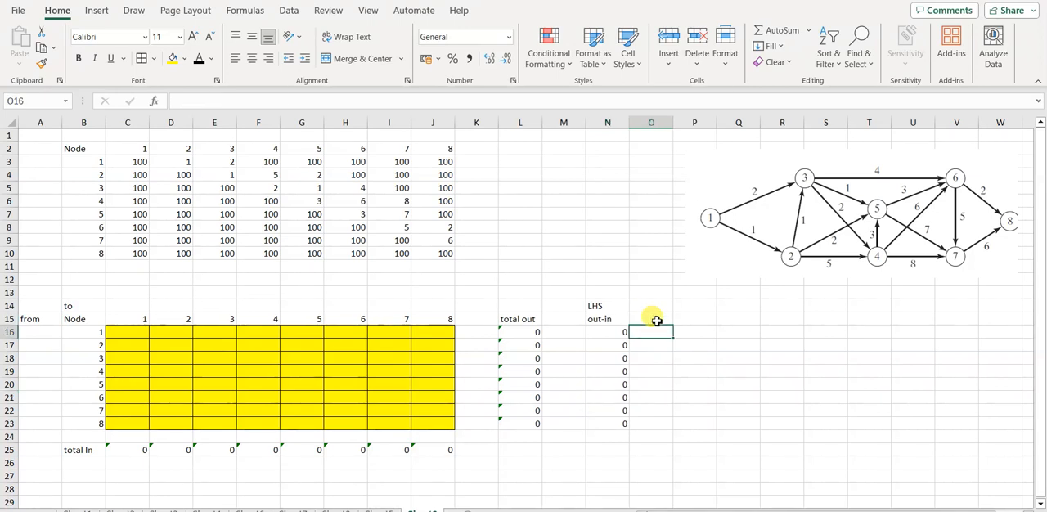
pyautogui.write('=')
pyautogui.press('Down')
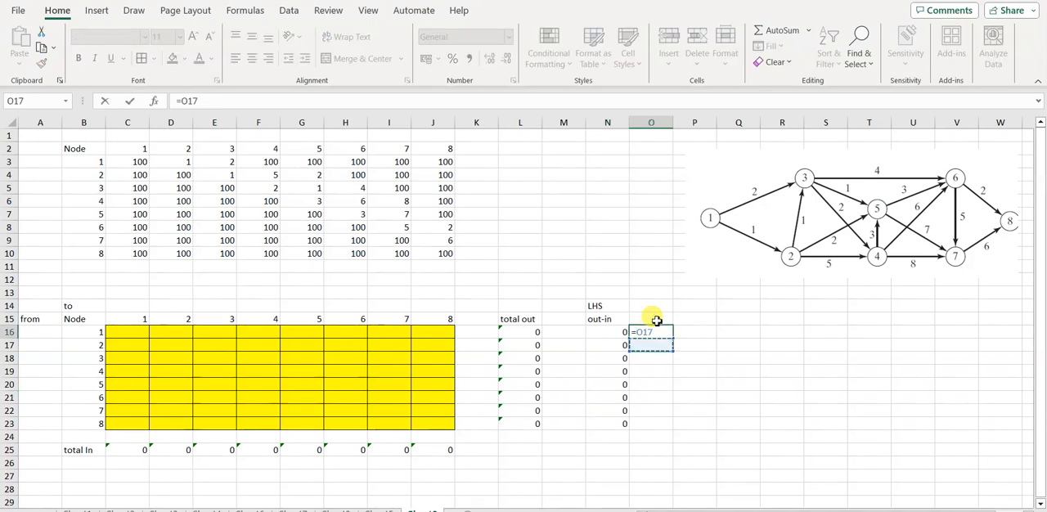
pyautogui.press('Up')
pyautogui.press('BackSpace')
pyautogui.press('BackSpace')
pyautogui.press('BackSpace')
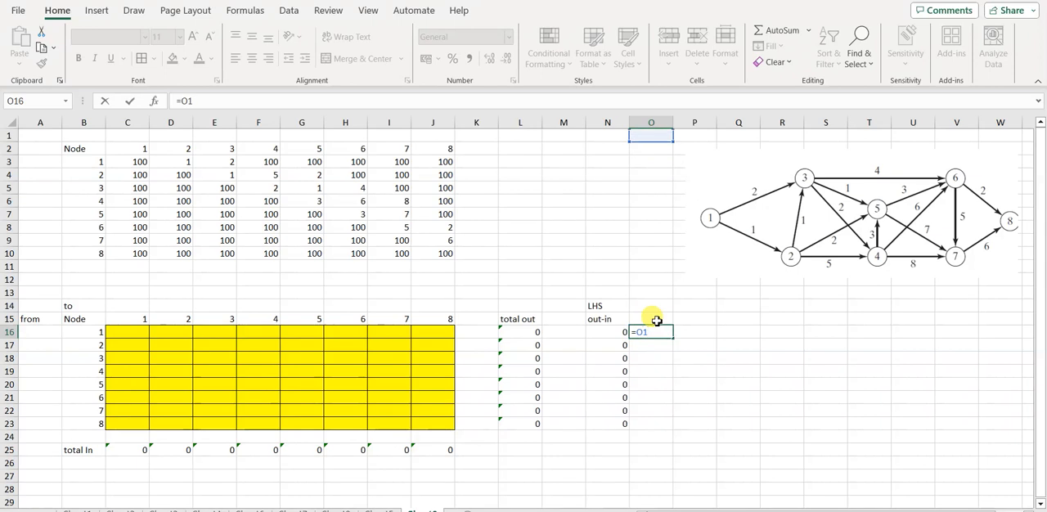
pyautogui.click(660, 343)
pyautogui.press('BackSpace')
pyautogui.press('BackSpace')
pyautogui.press('BackSpace')
pyautogui.press('BackSpace')
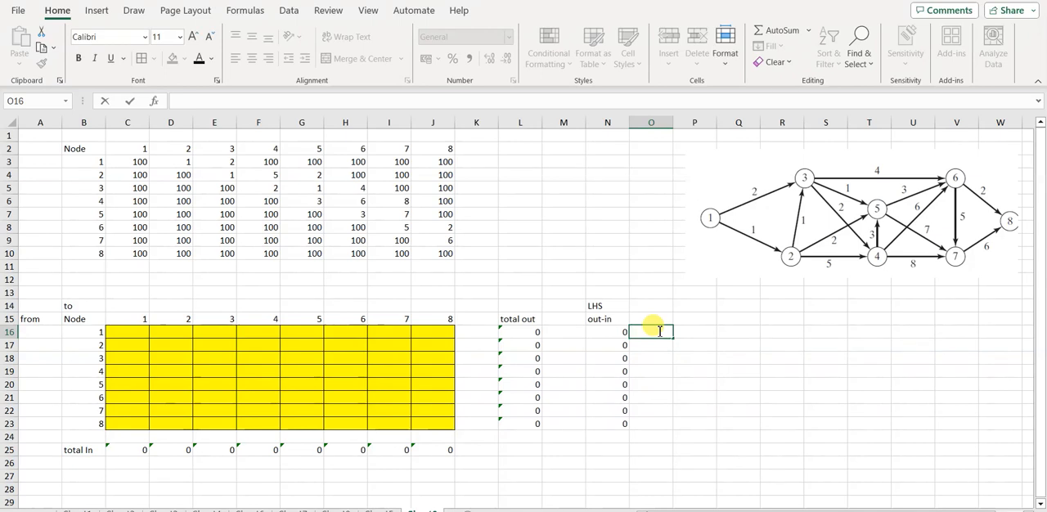
# Step: Enter an equals sign as text in O16 and fill it down to O23, beside the net-flow values
pyautogui.write('=')
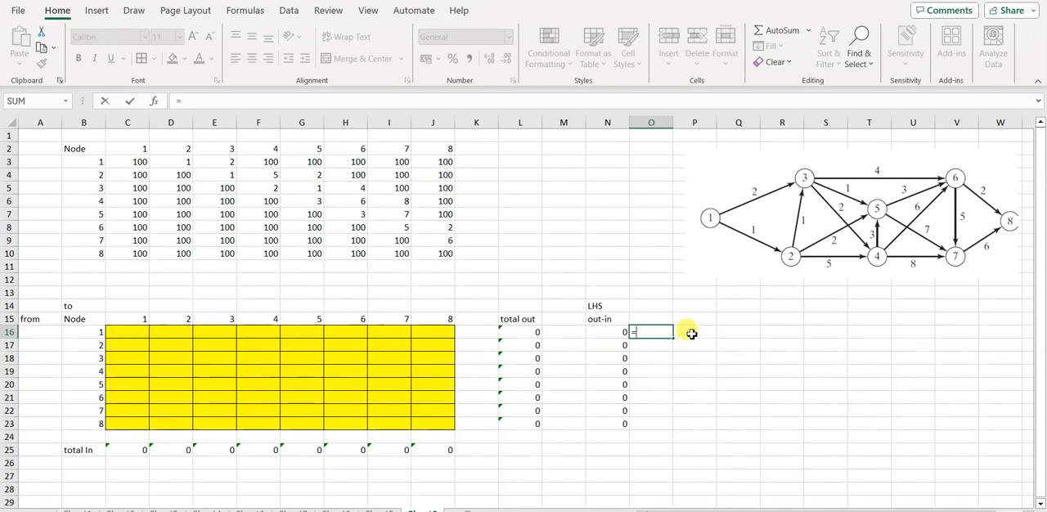
pyautogui.press('Return')
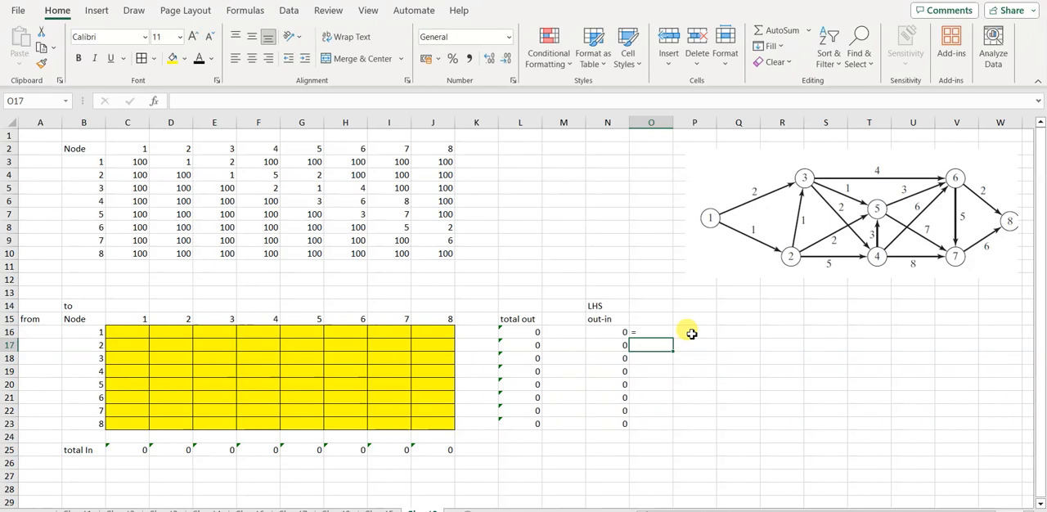
pyautogui.click(643, 331)
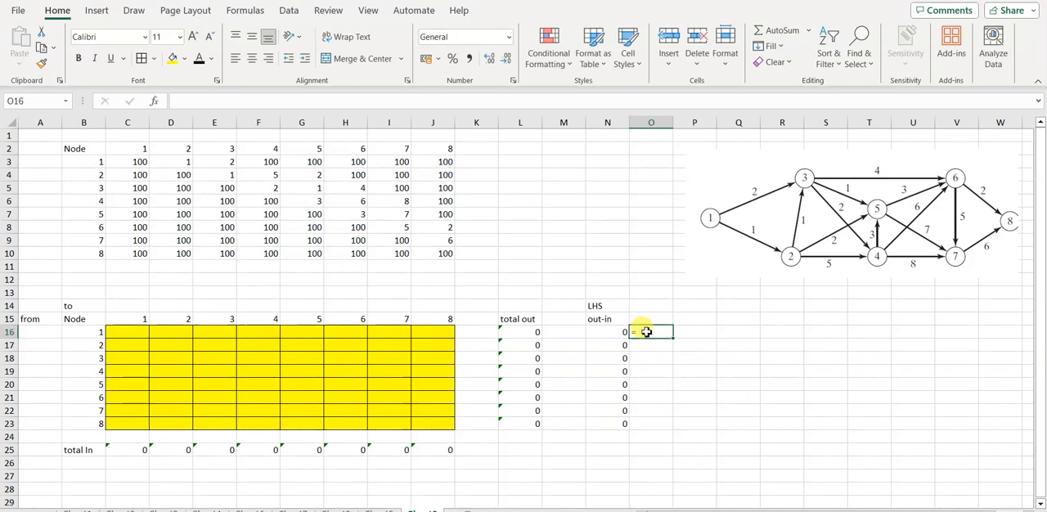
pyautogui.moveTo(674, 339); pyautogui.dragTo(670, 429)
# Step: Enter the right-hand-side values in column P: 1 in P16, 0 in P17 through P22, and -1 in P23
pyautogui.click(699, 335)
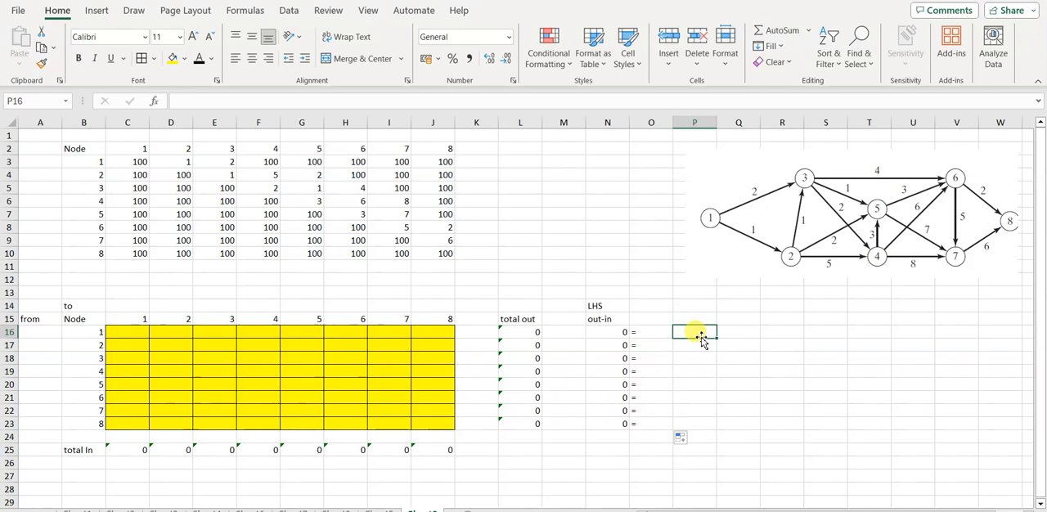
pyautogui.write('1')
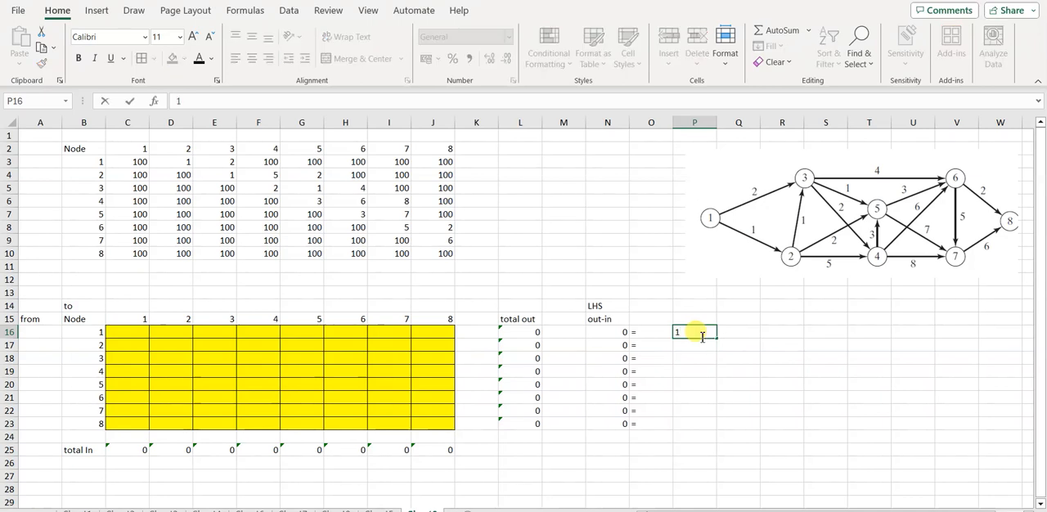
pyautogui.press('Return')
pyautogui.write('0')
pyautogui.press('Return')
pyautogui.write('0')
pyautogui.press('Return')
pyautogui.write('0')
pyautogui.press('Return')
pyautogui.write('0')
pyautogui.press('Return')
pyautogui.write('0')
pyautogui.press('Return')
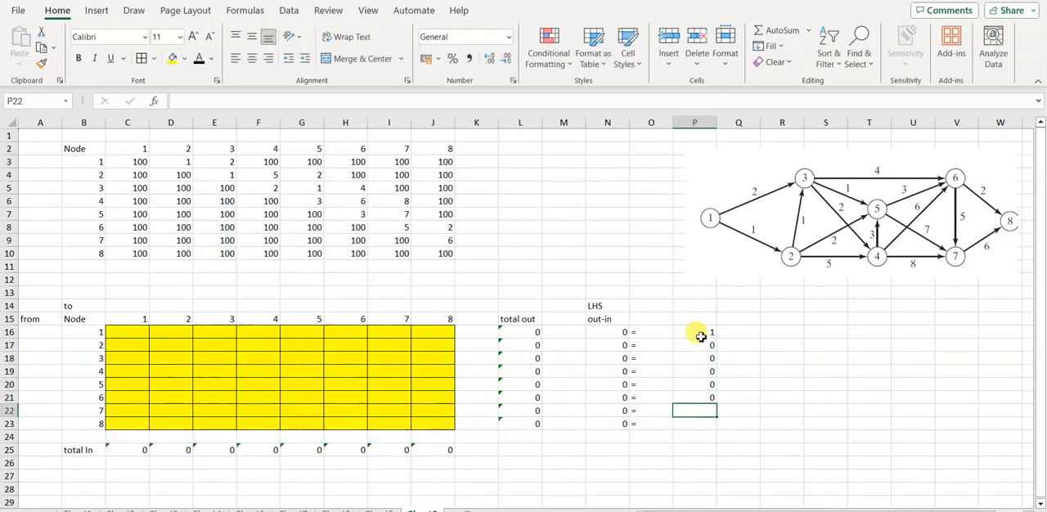
pyautogui.write('0')
pyautogui.press('Return')
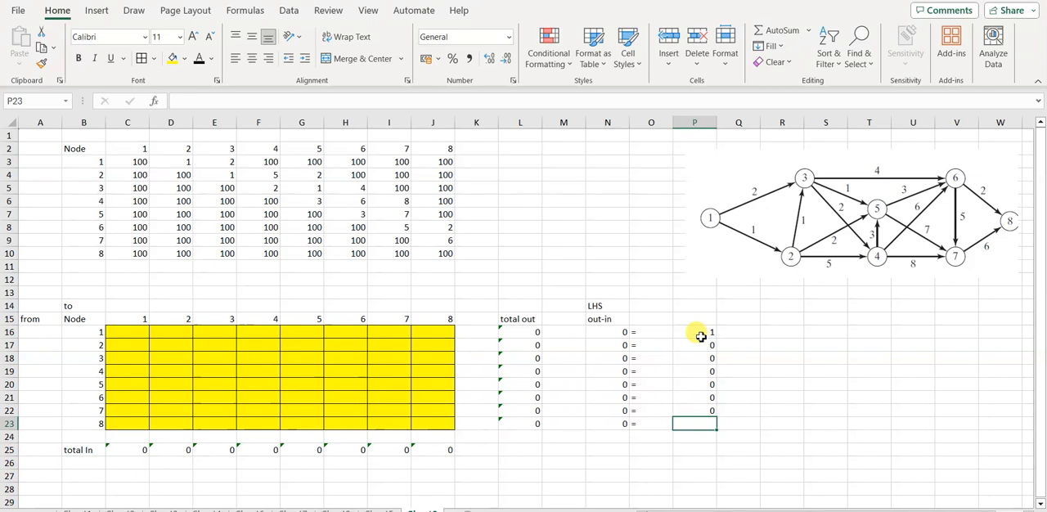
pyautogui.write('-1')
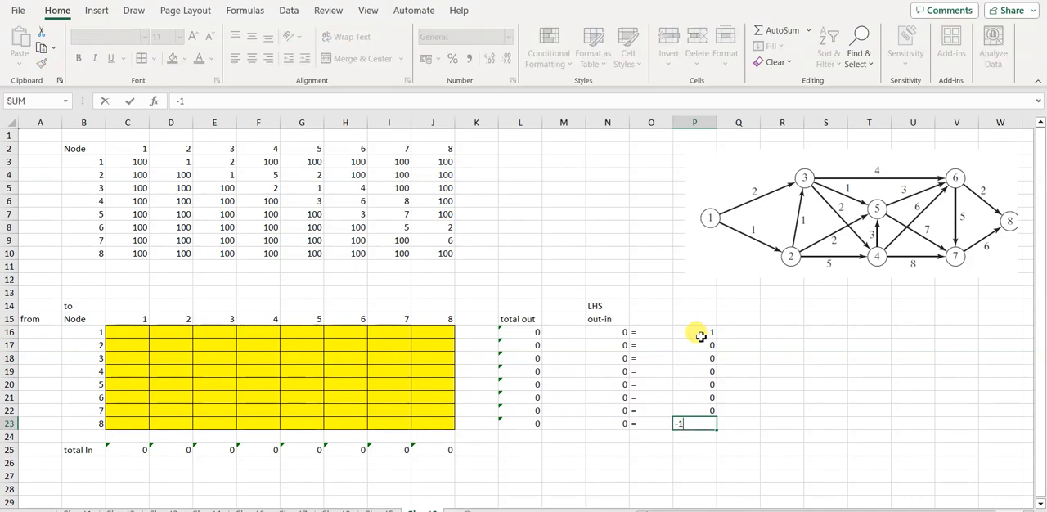
pyautogui.press('Return')
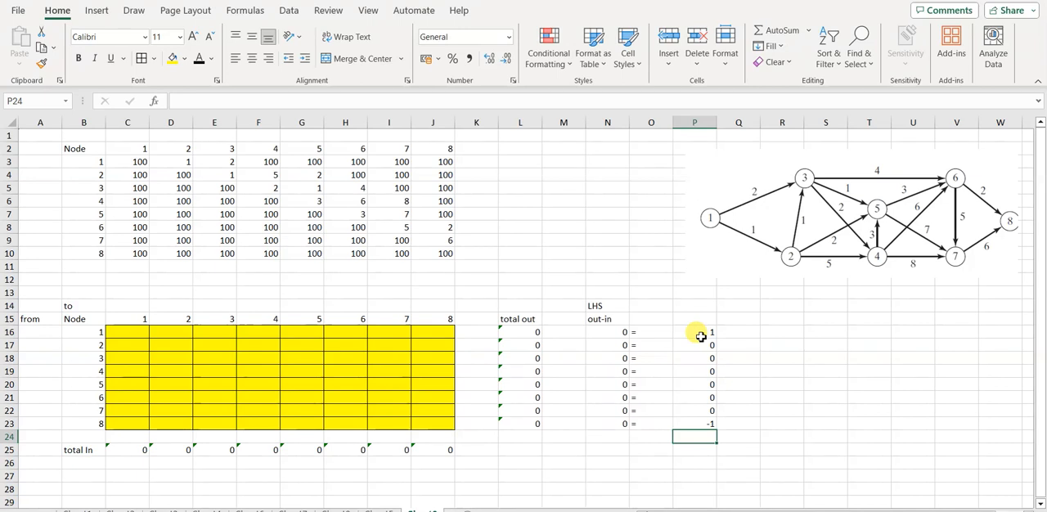
# Step: Label cell R18 "total distance" for the objective value
pyautogui.click(520, 173)
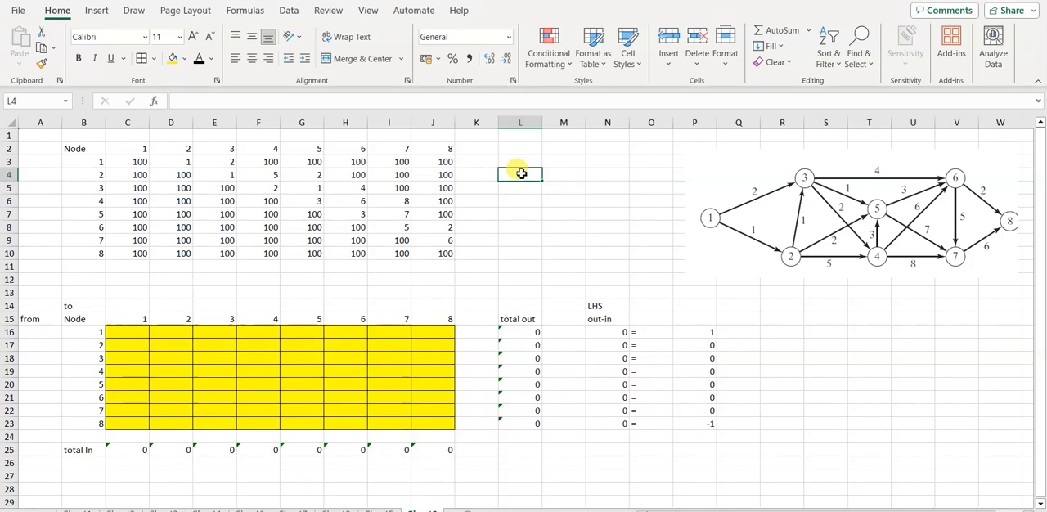
pyautogui.click(790, 358)
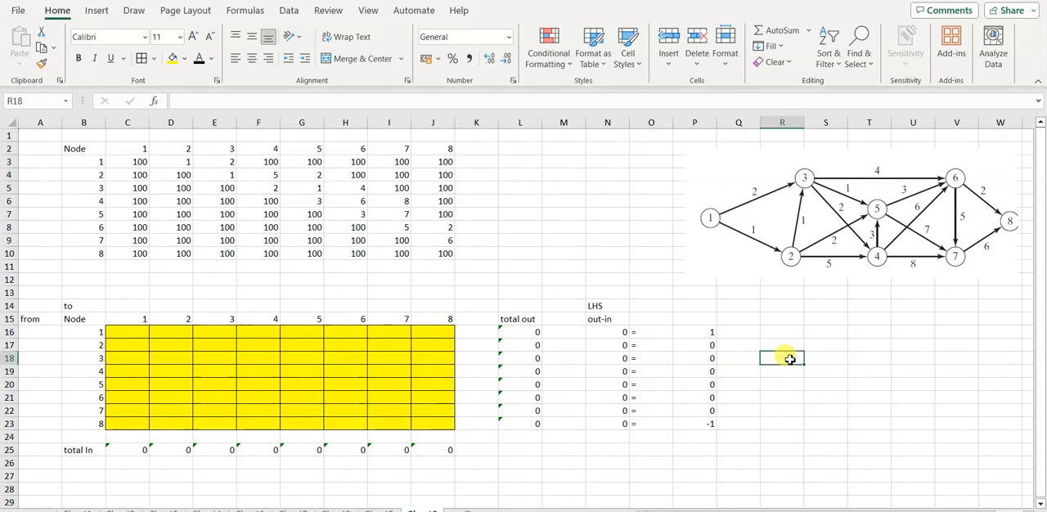
pyautogui.write('tp')
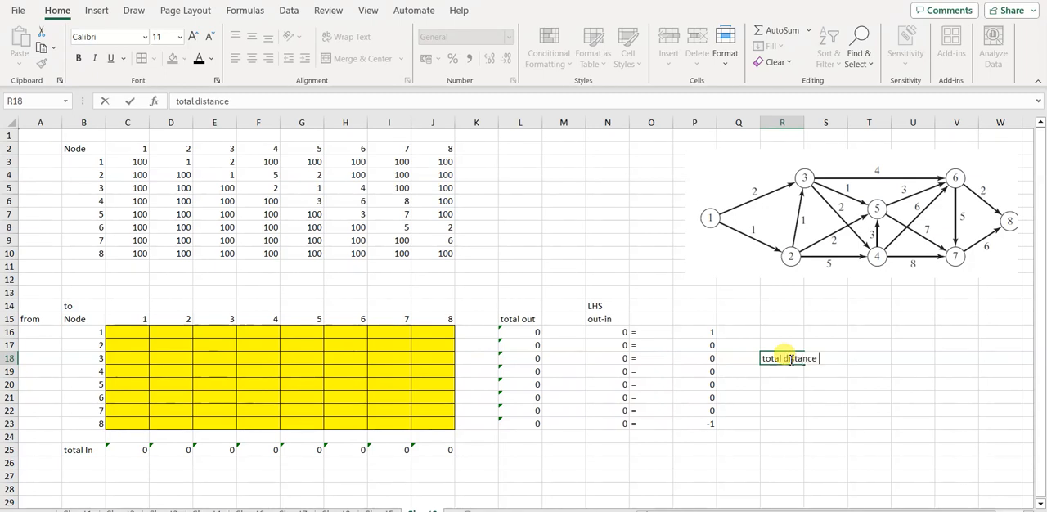
pyautogui.press('Return')
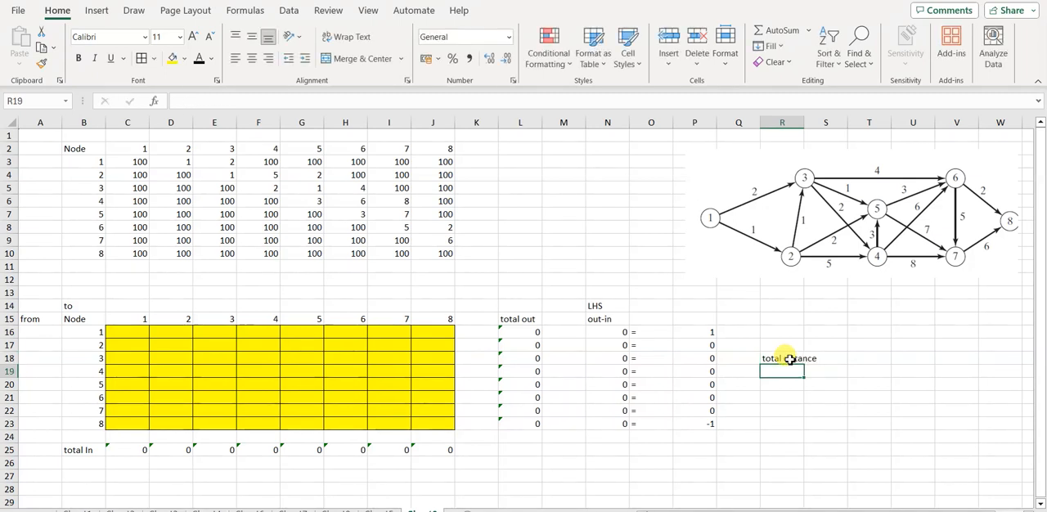
# Step: Begin a SUMPRODUCT formula in R19 with the distance matrix C3:J10 as its first array
pyautogui.write('=s')
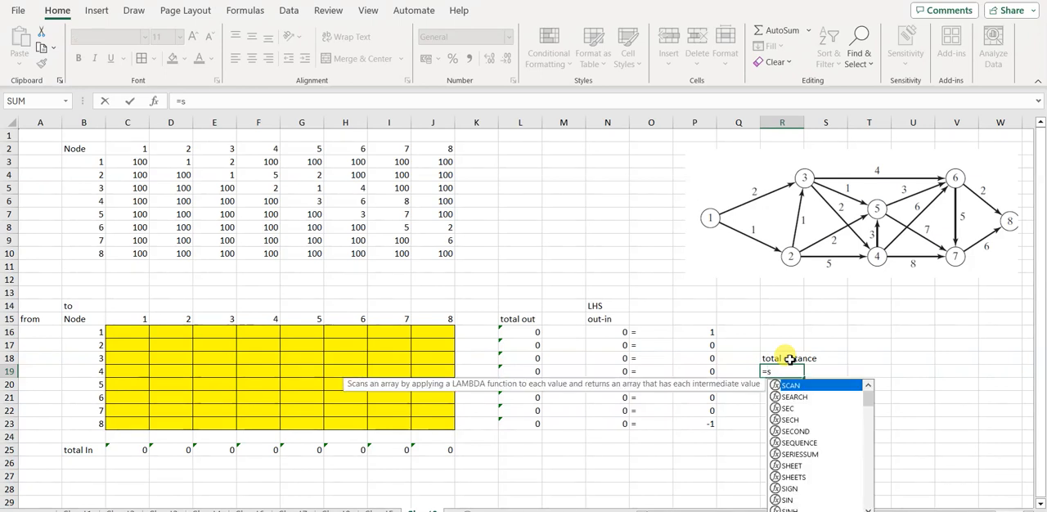
pyautogui.write('umpr')
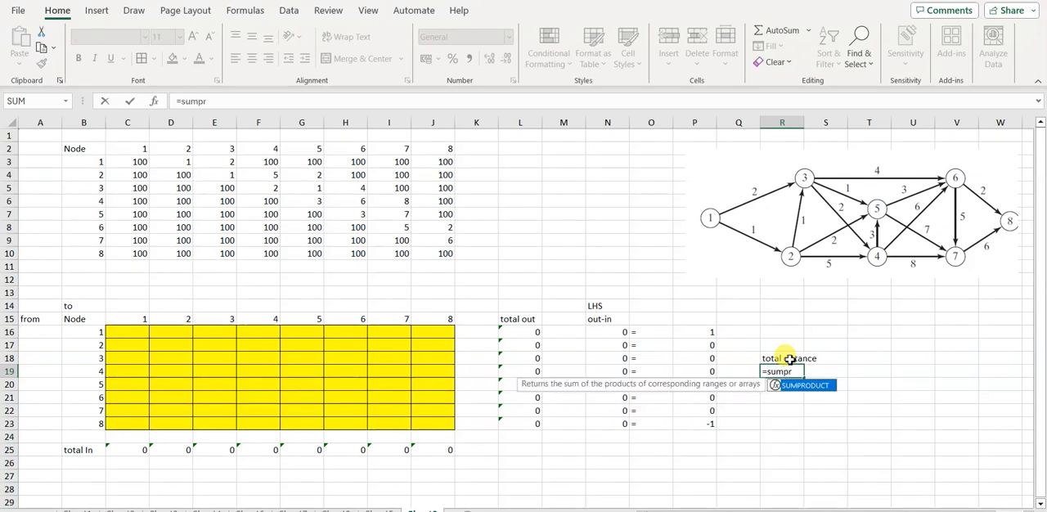
pyautogui.write('oduct')
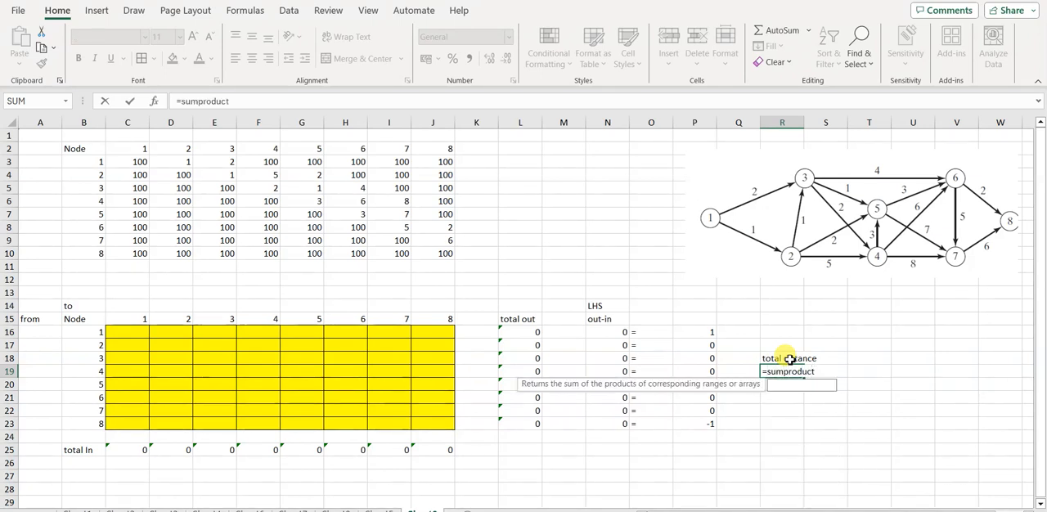
pyautogui.write('(')
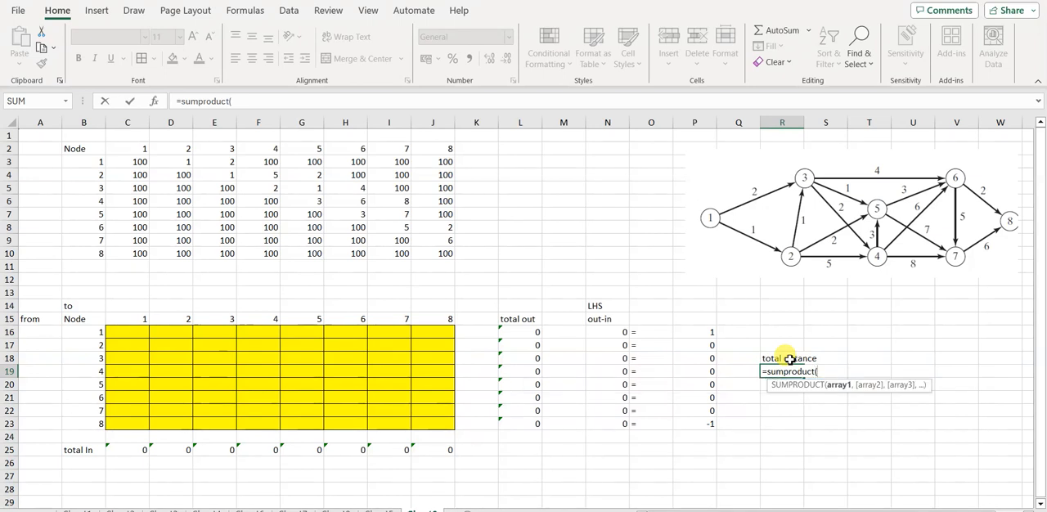
pyautogui.click(139, 159)
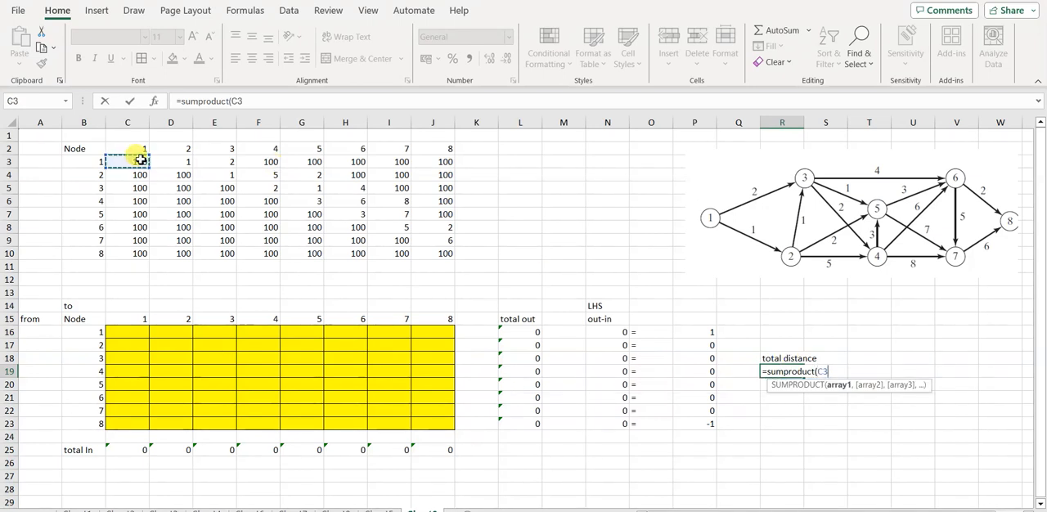
pyautogui.hotkey('shift', 'Right')
pyautogui.hotkey('shift', 'Right')
pyautogui.hotkey('shift', 'Right')
pyautogui.hotkey('shift', 'Right')
pyautogui.hotkey('shift', 'Right')
pyautogui.hotkey('shift', 'Right')
pyautogui.hotkey('shift', 'Right')
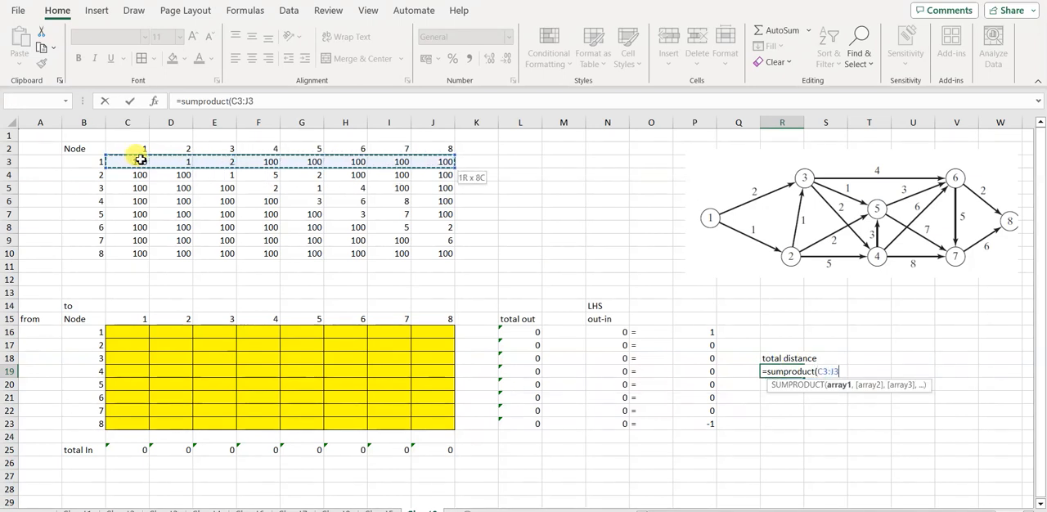
pyautogui.hotkey('shift', 'Down')
pyautogui.hotkey('shift', 'Down')
pyautogui.hotkey('shift', 'Down')
pyautogui.hotkey('shift', 'Down')
pyautogui.hotkey('shift', 'Down')
pyautogui.hotkey('shift', 'Down')
pyautogui.hotkey('shift', 'Down')
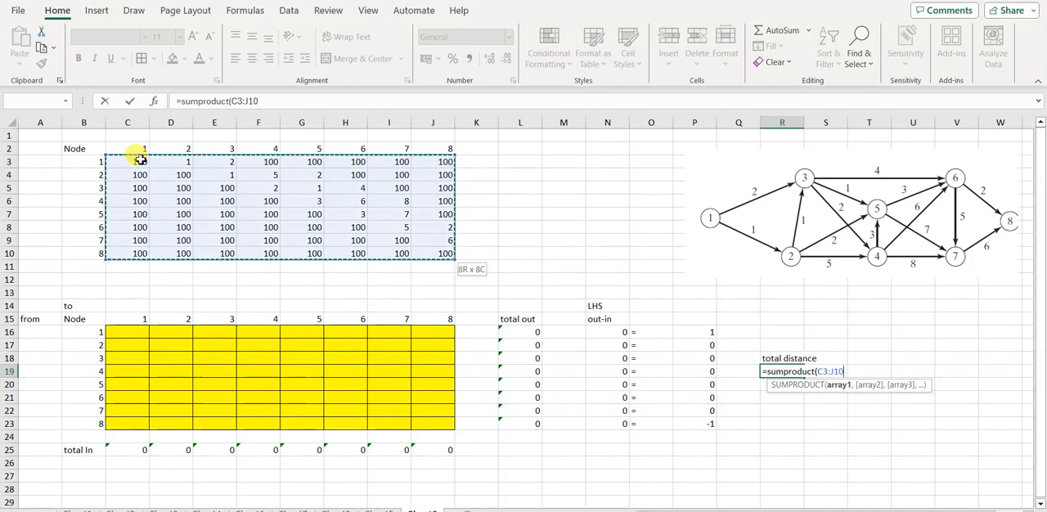
# Step: Complete R19's SUMPRODUCT formula with the yellow decision cells C16:J23 as its second array
pyautogui.write(',')
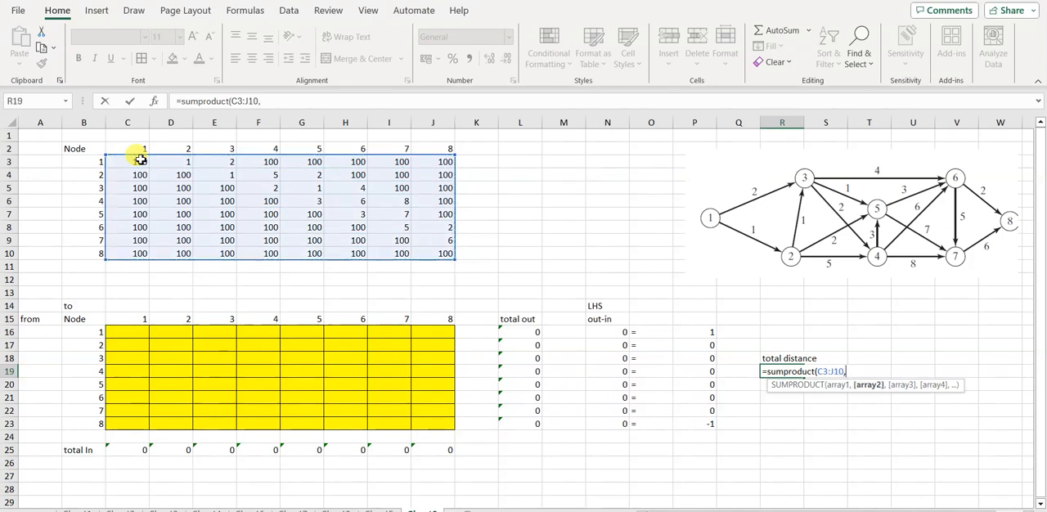
pyautogui.click(124, 332)
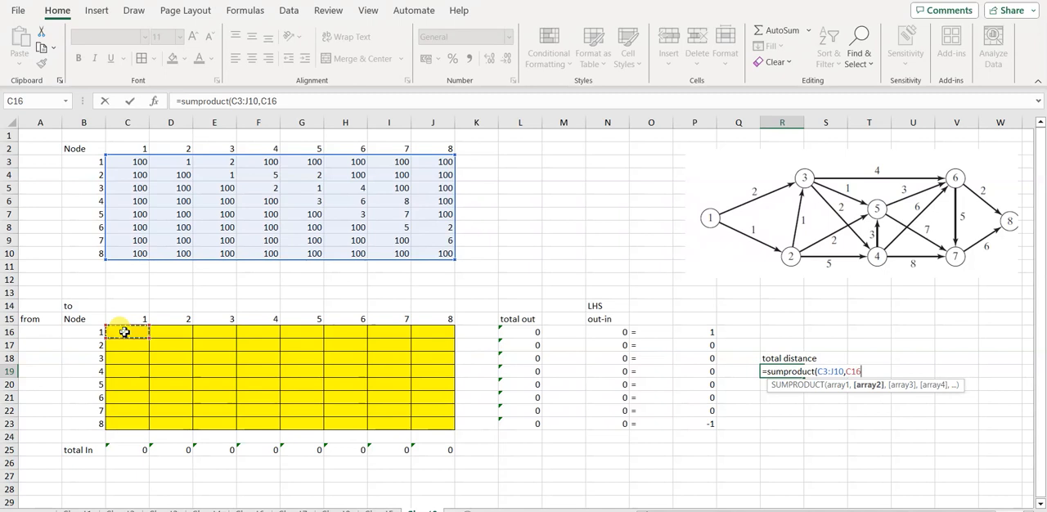
pyautogui.moveTo(124, 331)
pyautogui.mouseDown()
pyautogui.moveTo(446, 332)
pyautogui.moveTo(446, 423)
pyautogui.mouseUp()
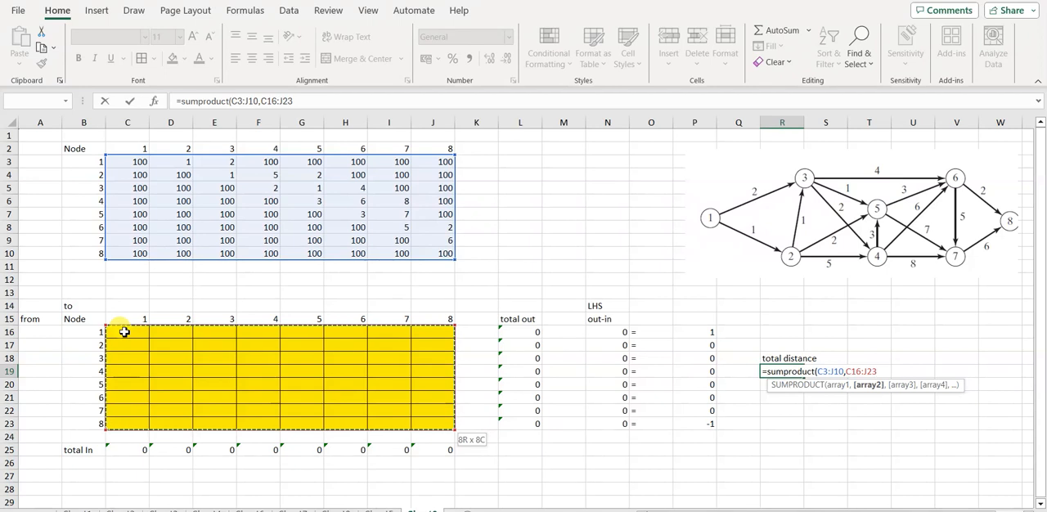
pyautogui.write(')')
pyautogui.press('Return')
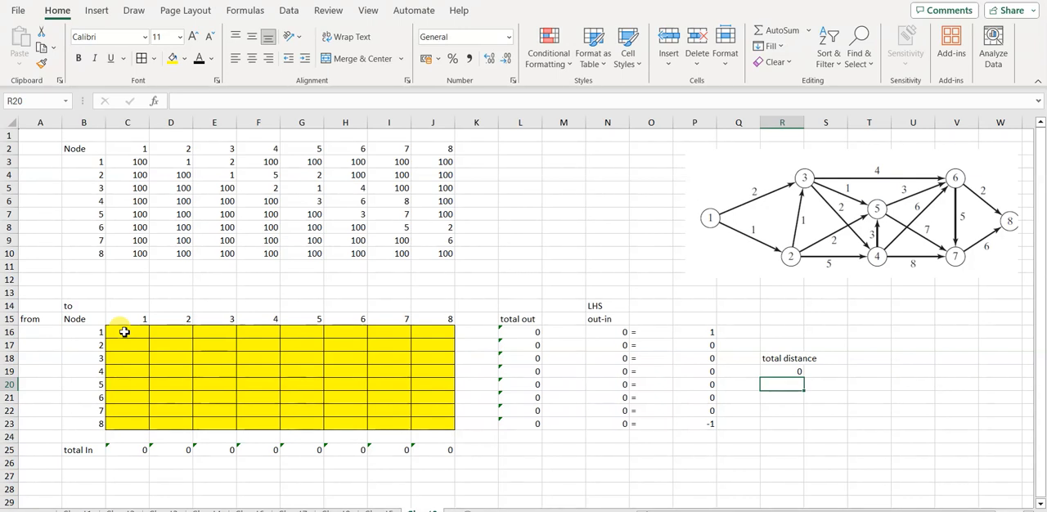
# Step: Open Solver and set the objective to minimize the total distance in R19
pyautogui.click(288, 13)
pyautogui.click(932, 33)
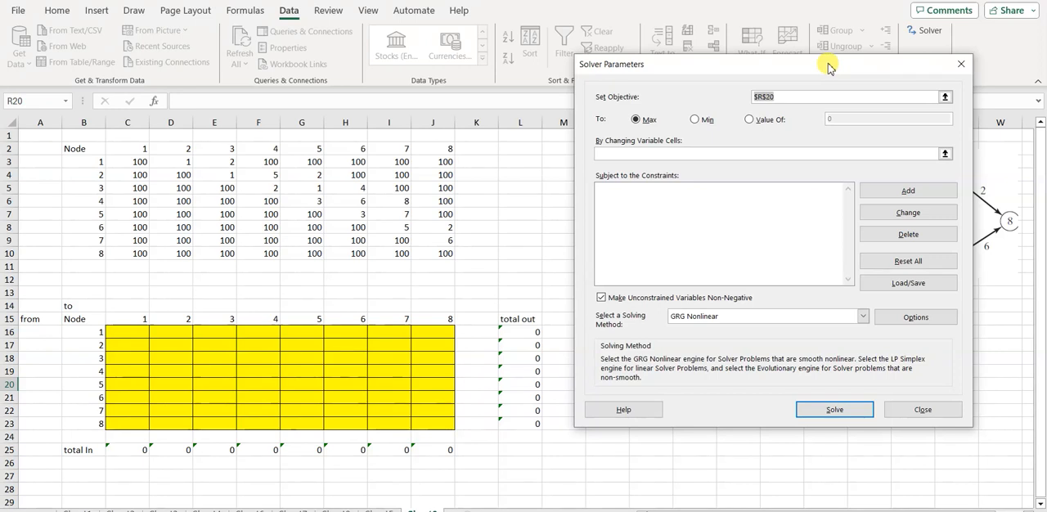
pyautogui.moveTo(828, 66); pyautogui.dragTo(309, 65)
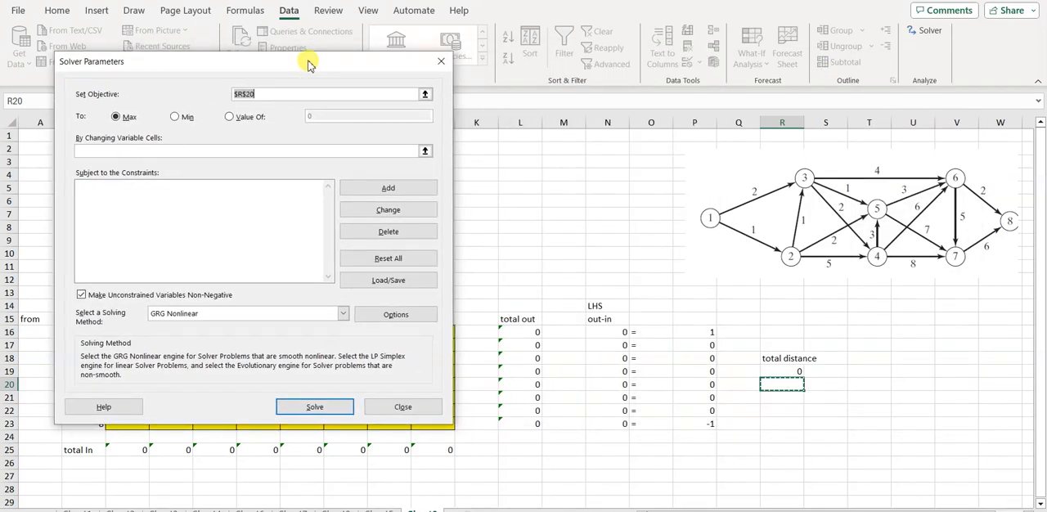
pyautogui.click(785, 373)
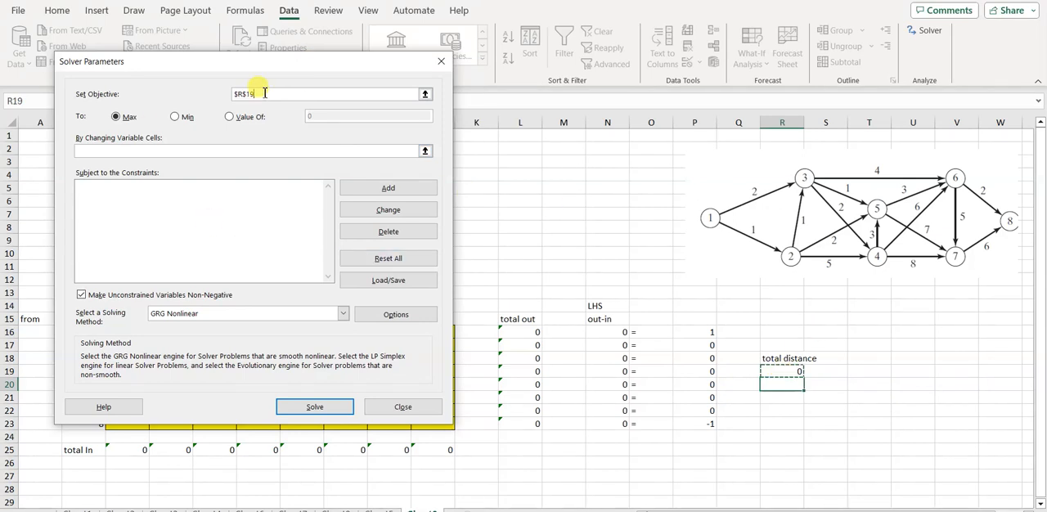
pyautogui.click(177, 117)
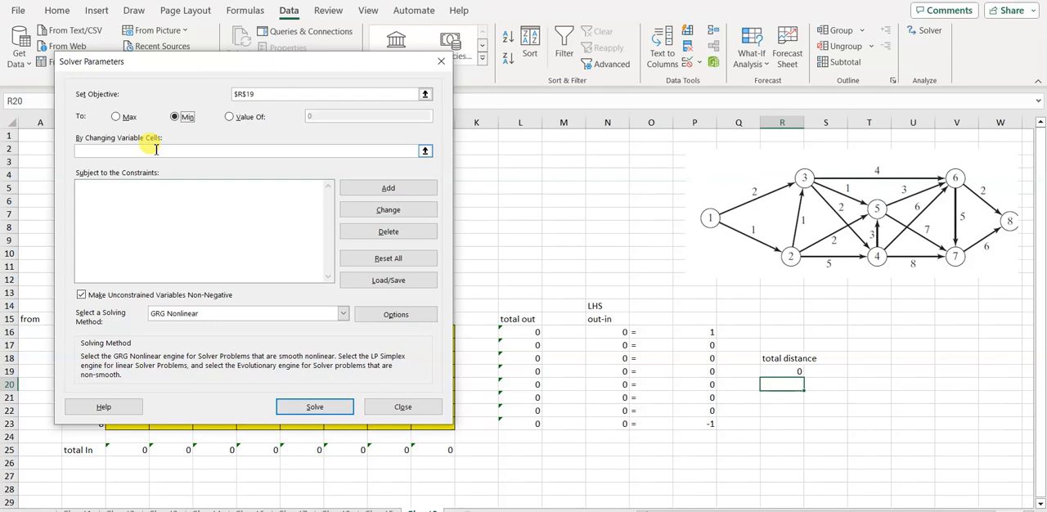
# Step: Set Solver's changing variable cells to the yellow decision matrix C16:J23
pyautogui.moveTo(259, 67); pyautogui.dragTo(702, 89)
pyautogui.click(570, 171)
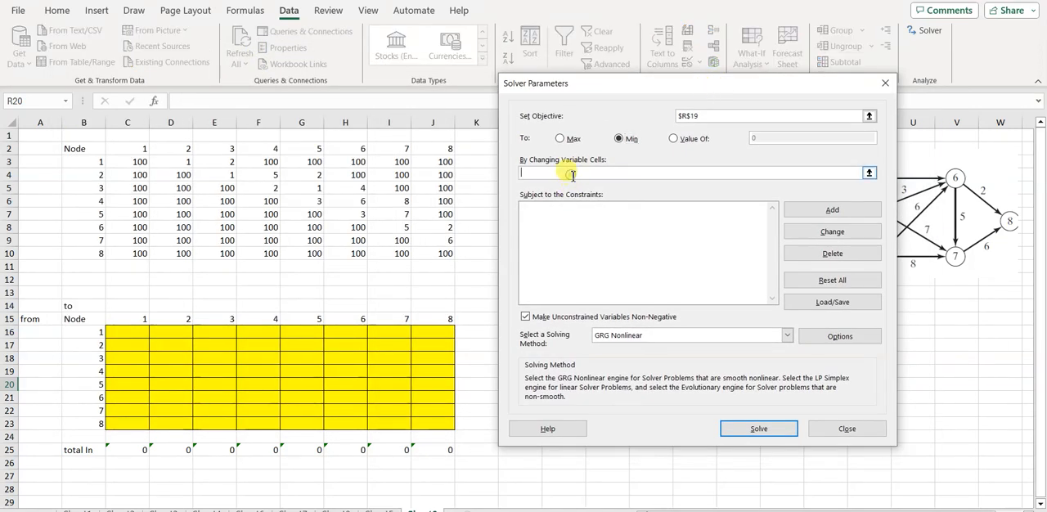
pyautogui.click(128, 336)
pyautogui.hotkey('shift', 'Right')
pyautogui.hotkey('shift', 'Right')
pyautogui.hotkey('shift', 'Right')
pyautogui.hotkey('shift', 'Right')
pyautogui.hotkey('shift', 'Right')
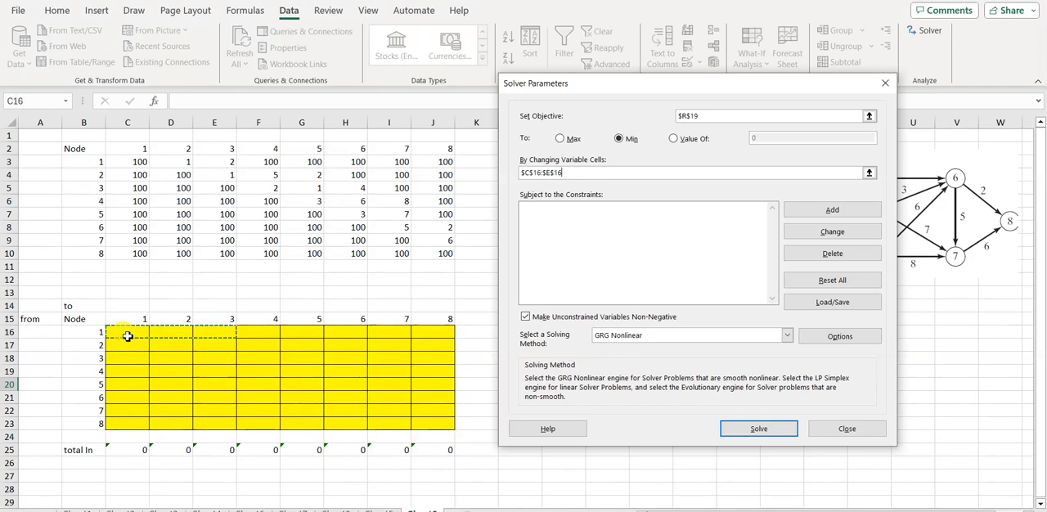
pyautogui.hotkey('shift', 'Right')
pyautogui.hotkey('shift', 'Right')
pyautogui.hotkey('shift', 'Down')
pyautogui.hotkey('shift', 'Down')
pyautogui.hotkey('shift', 'Down')
pyautogui.hotkey('shift', 'Down')
pyautogui.hotkey('shift', 'Down')
pyautogui.hotkey('shift', 'Down')
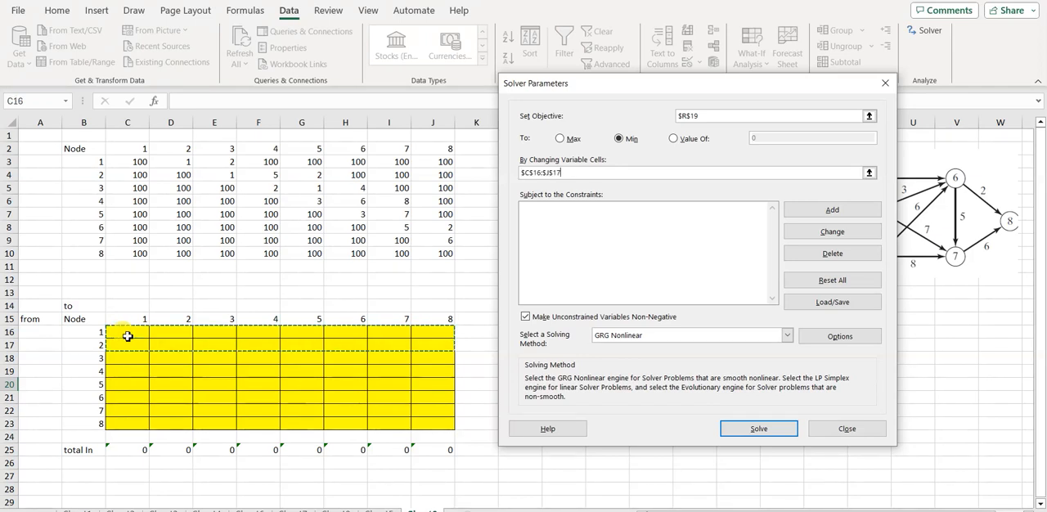
pyautogui.hotkey('shift', 'Down')
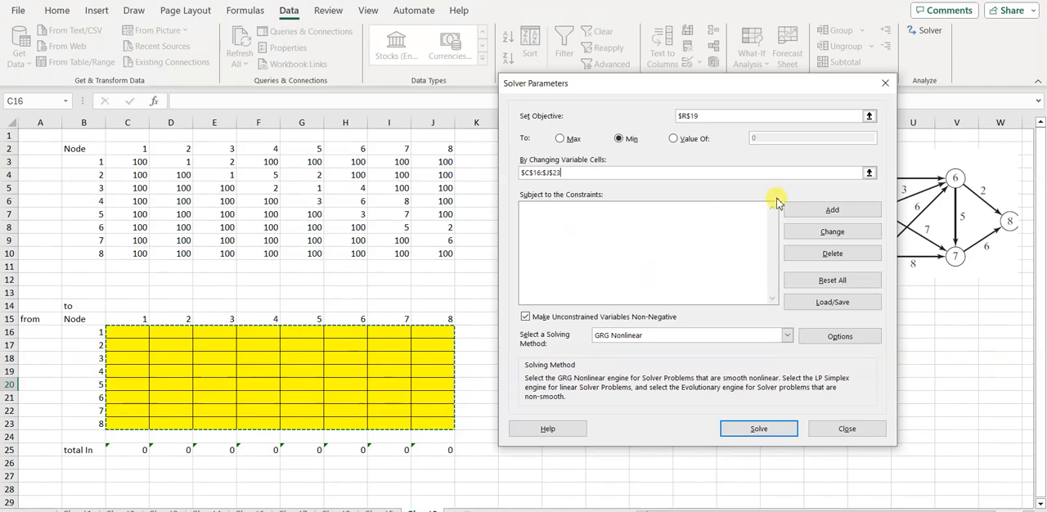
# Step: Add a Solver constraint that makes the decision cells C16:J23 binary
pyautogui.click(832, 210)
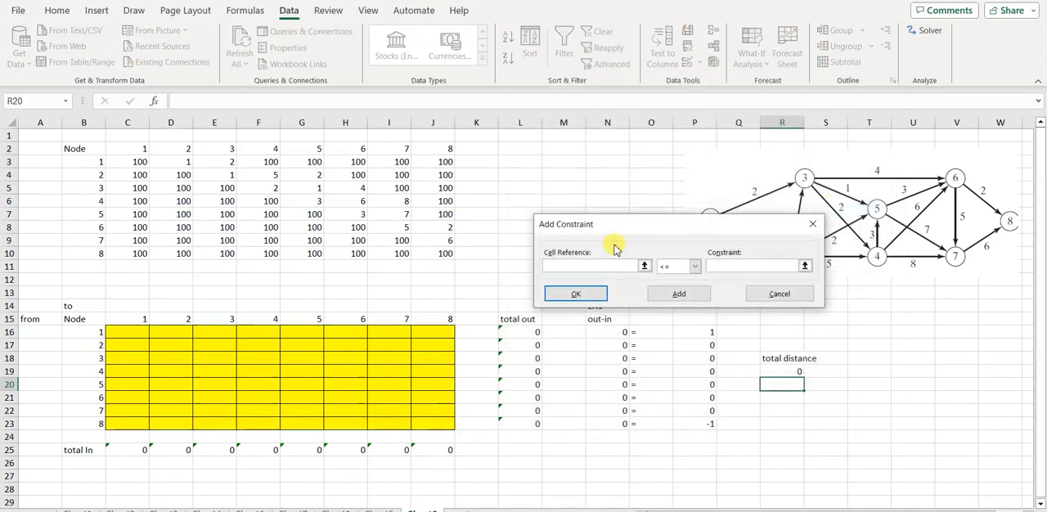
pyautogui.click(129, 330)
pyautogui.hotkey('shift', 'Right')
pyautogui.hotkey('shift', 'Right')
pyautogui.hotkey('shift', 'Right')
pyautogui.hotkey('shift', 'Right')
pyautogui.hotkey('shift', 'Right')
pyautogui.hotkey('shift', 'Right')
pyautogui.hotkey('shift', 'Right')
pyautogui.hotkey('shift', 'Down')
pyautogui.hotkey('shift', 'Down')
pyautogui.hotkey('shift', 'Down')
pyautogui.hotkey('shift', 'Down')
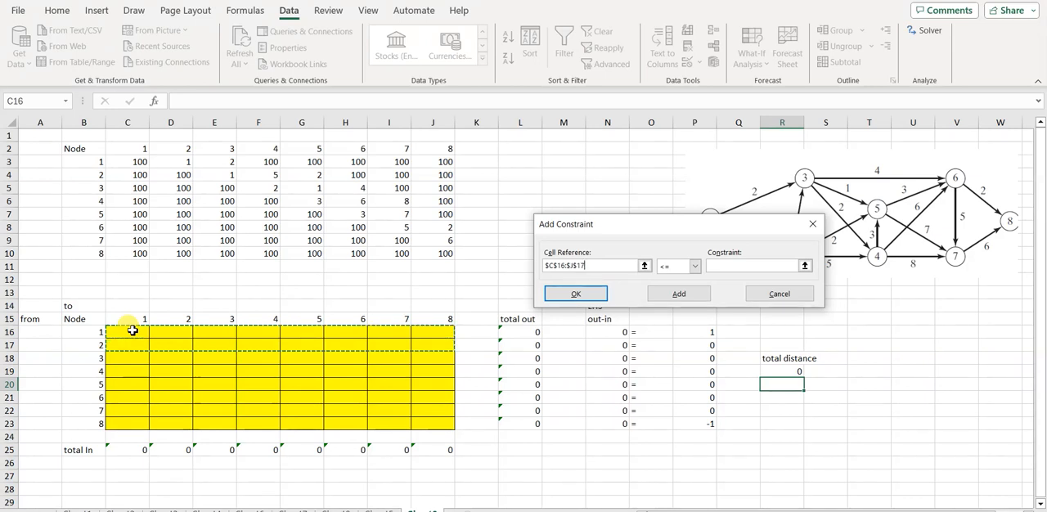
pyautogui.hotkey('shift', 'Down')
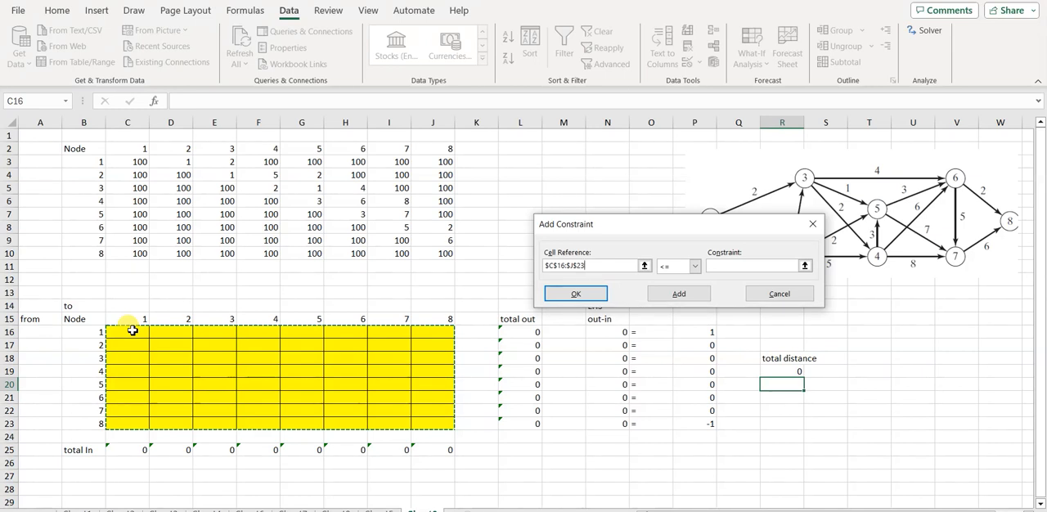
pyautogui.click(699, 267)
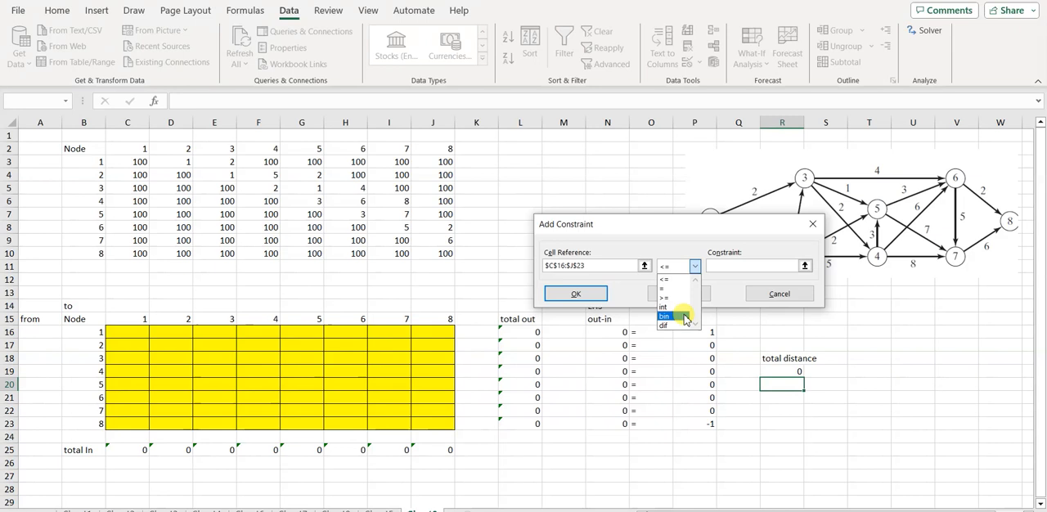
pyautogui.click(684, 316)
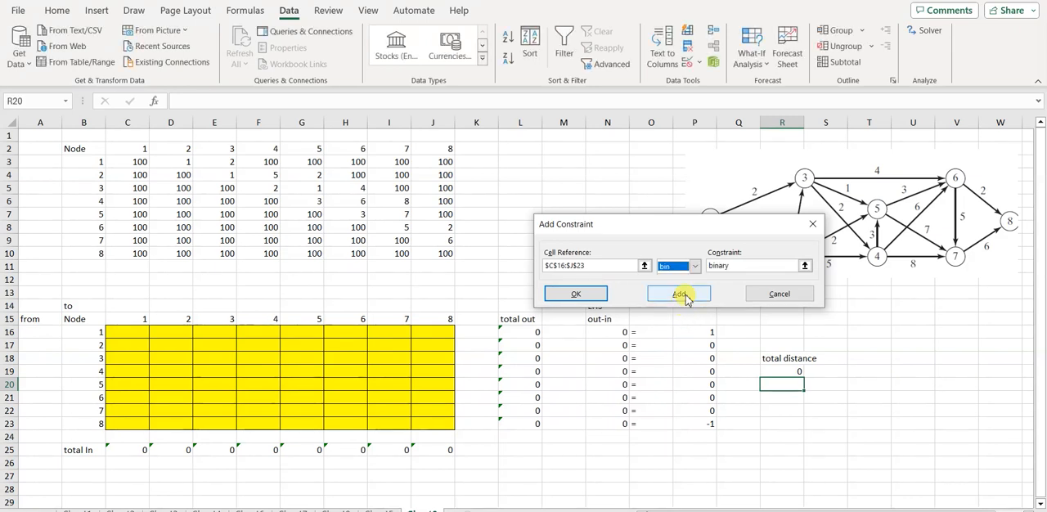
pyautogui.click(680, 293)
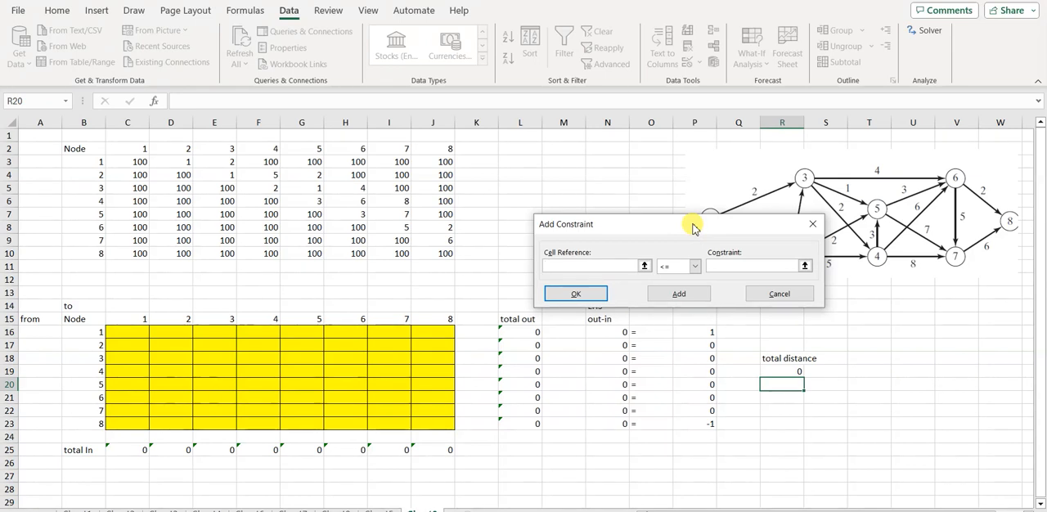
# Step: Add a final constraint setting the out-in net flows N16:N23 equal to the right-hand-side values P16:P23
pyautogui.click(604, 333)
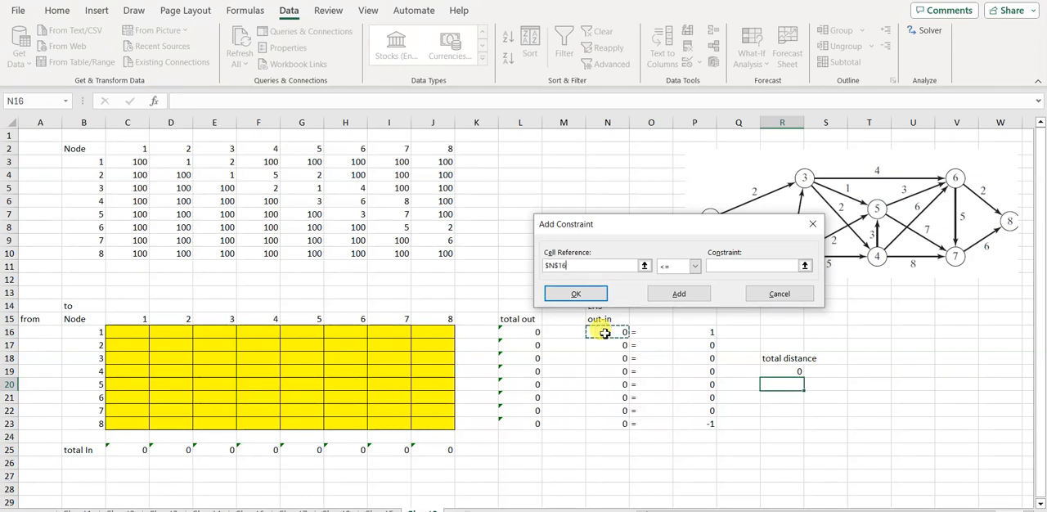
pyautogui.hotkey('shift', 'Down')
pyautogui.hotkey('shift', 'Down')
pyautogui.hotkey('shift', 'Down')
pyautogui.hotkey('shift', 'Down')
pyautogui.hotkey('shift', 'Down')
pyautogui.hotkey('shift', 'Down')
pyautogui.hotkey('shift', 'Down')
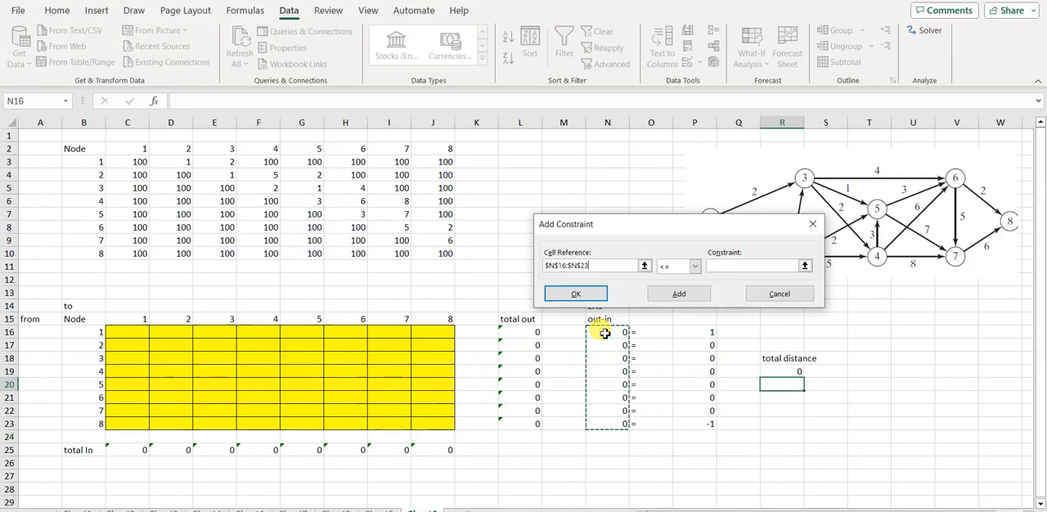
pyautogui.click(693, 268)
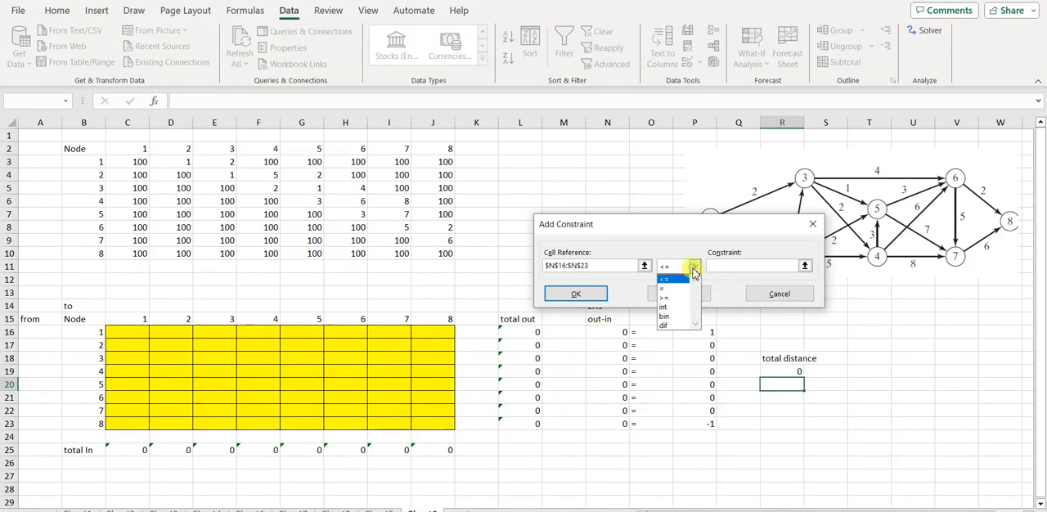
pyautogui.click(676, 289)
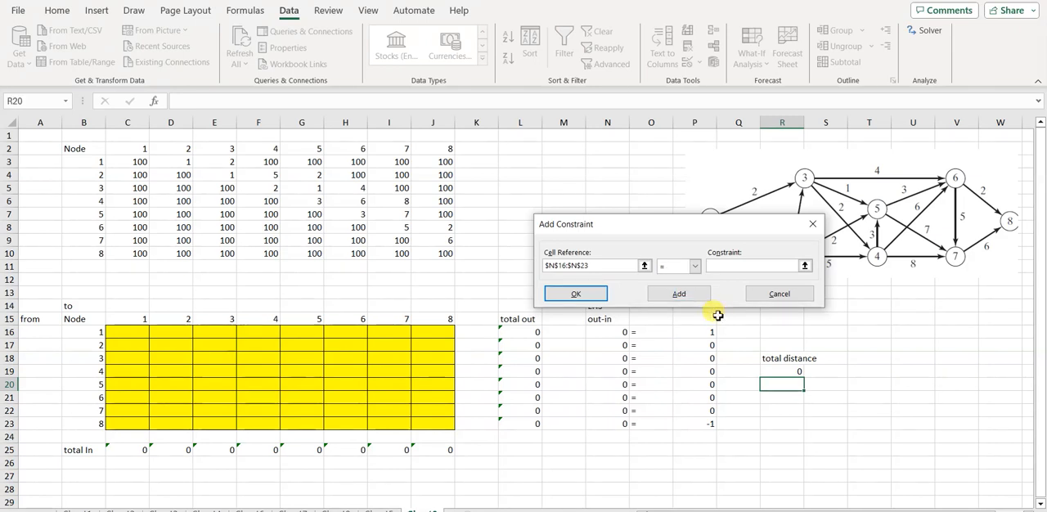
pyautogui.click(694, 334)
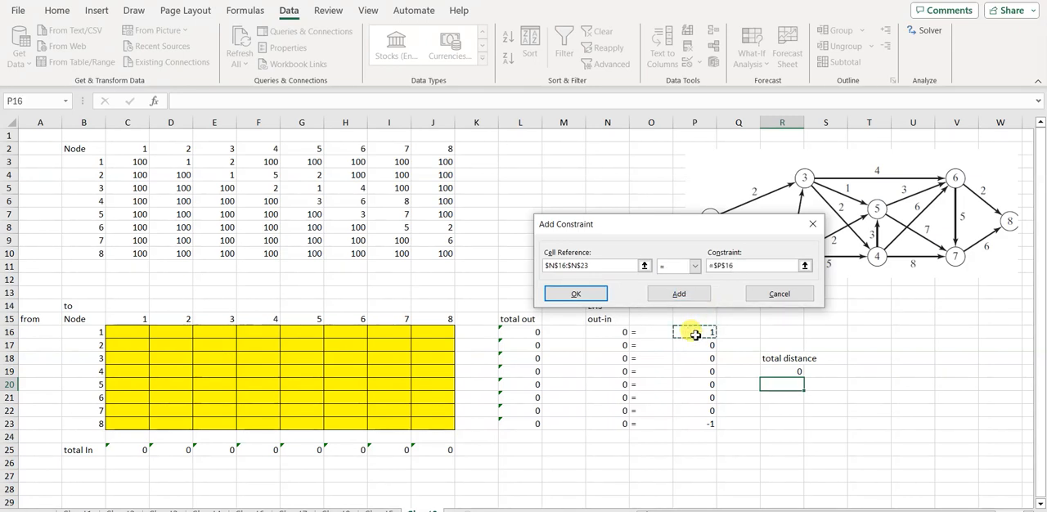
pyautogui.moveTo(694, 335); pyautogui.dragTo(694, 424)
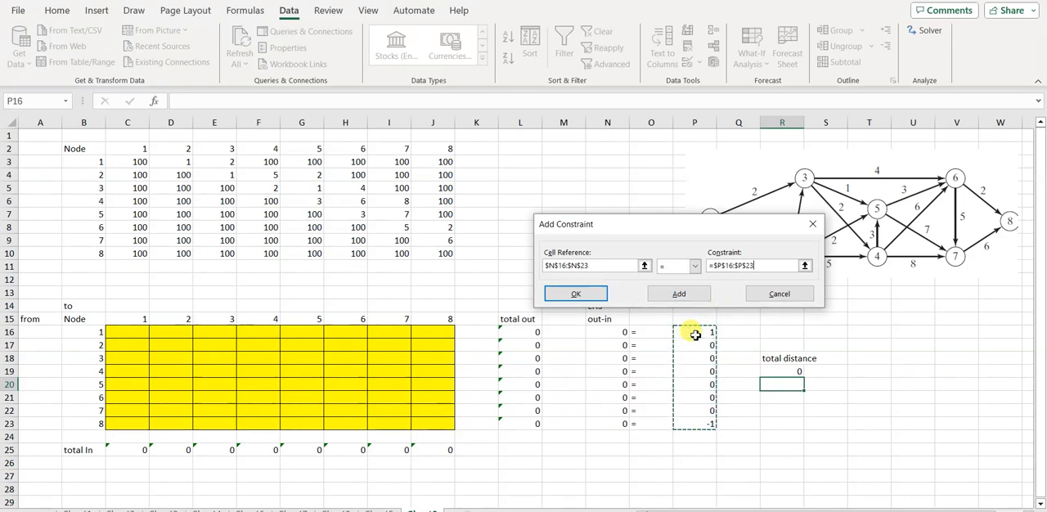
pyautogui.click(576, 295)
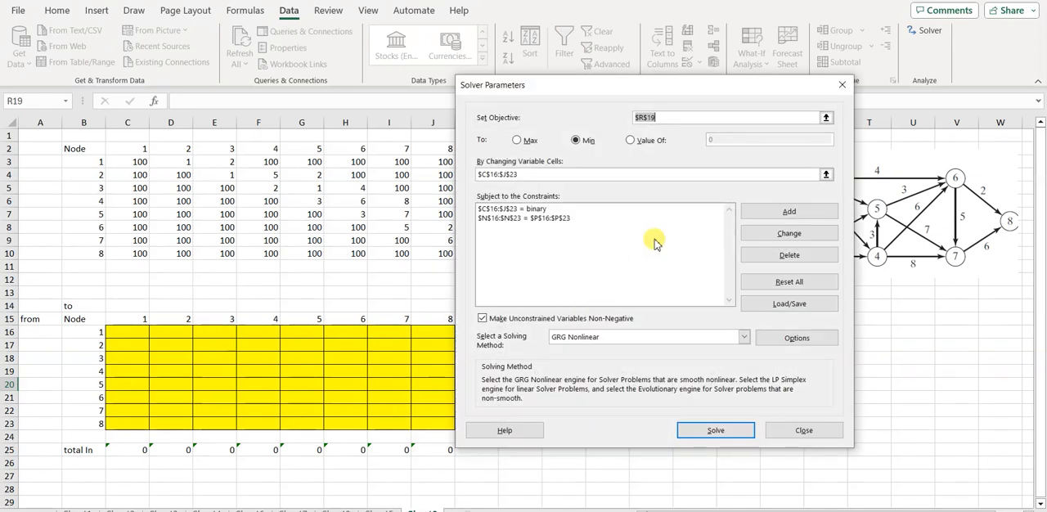
# Step: Choose Simplex LP as the solving method and solve the model
pyautogui.click(743, 337)
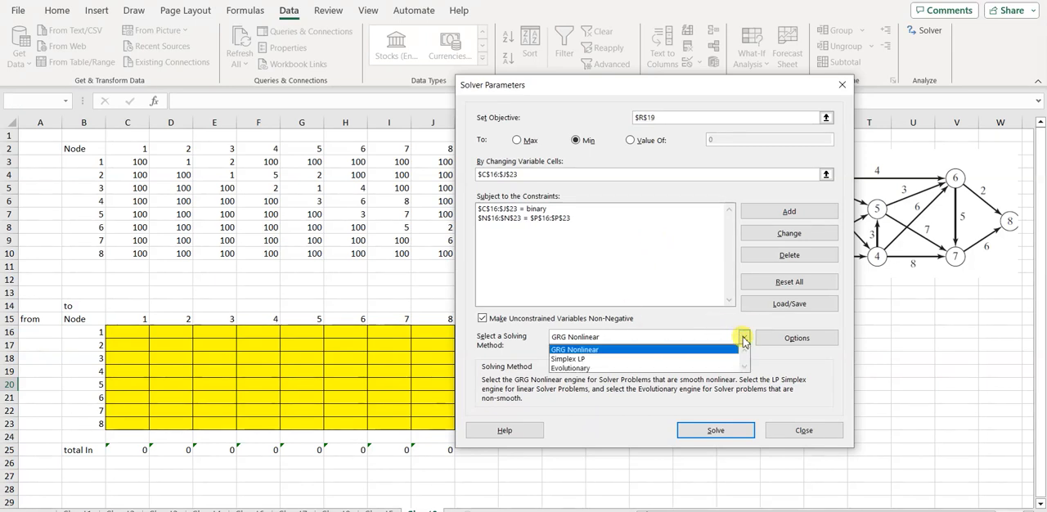
pyautogui.click(594, 361)
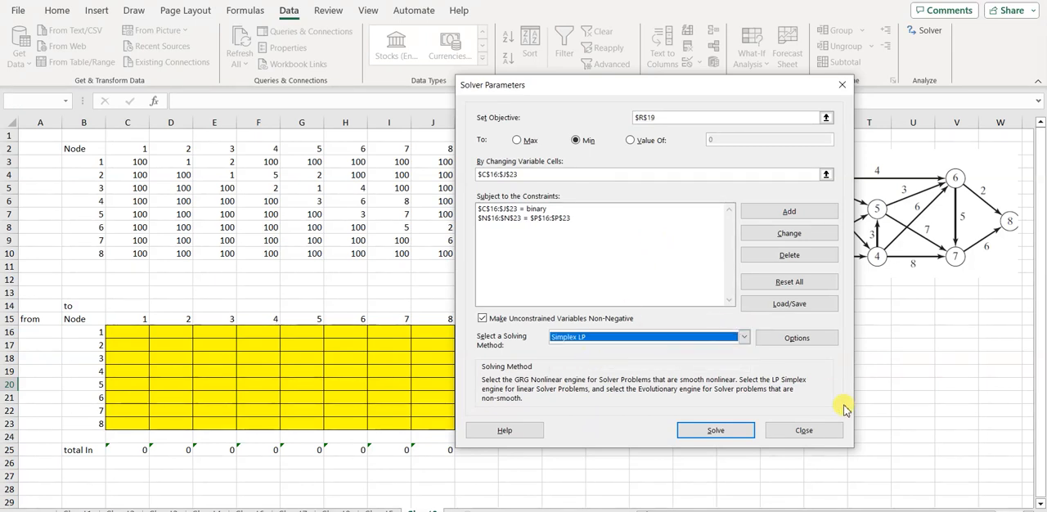
pyautogui.click(716, 430)
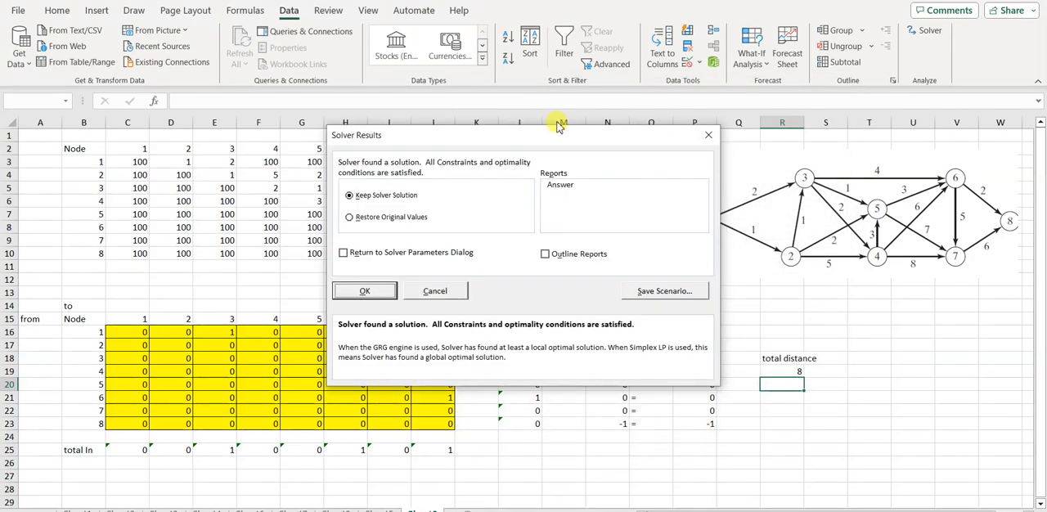
# Step: Move the Solver results off the decision matrix to inspect the route, and keep the Solver solution
pyautogui.moveTo(560, 127); pyautogui.dragTo(550, 91)
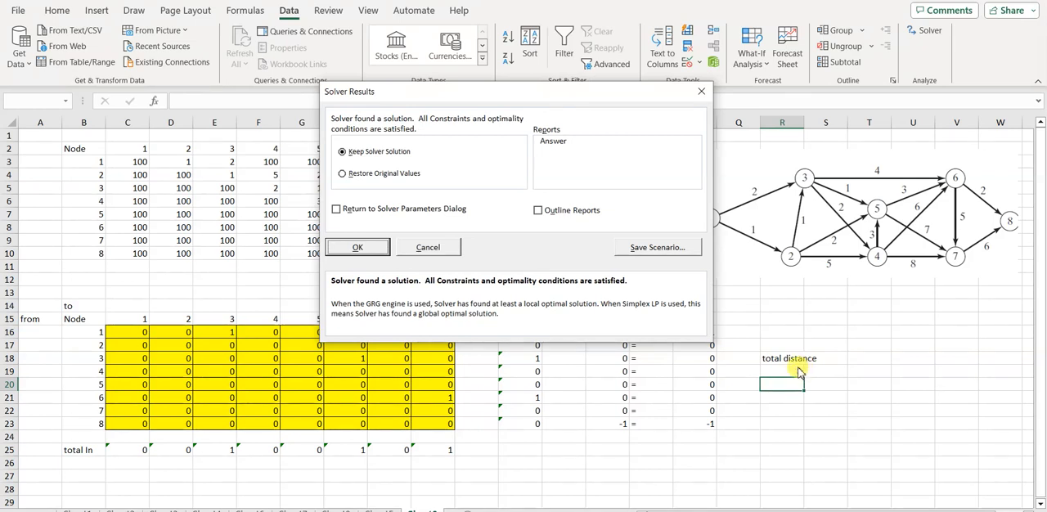
pyautogui.moveTo(545, 96); pyautogui.dragTo(642, 87)
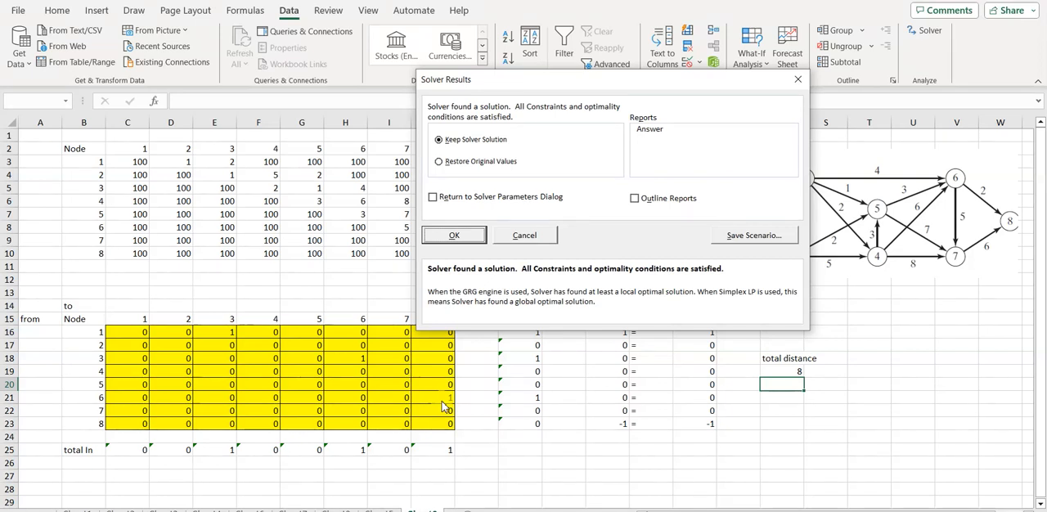
pyautogui.press('Return')
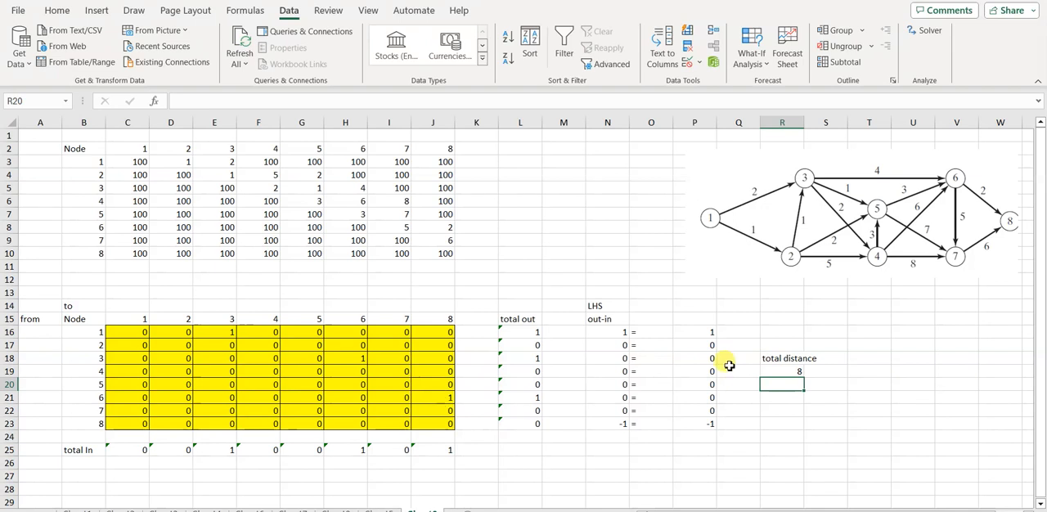